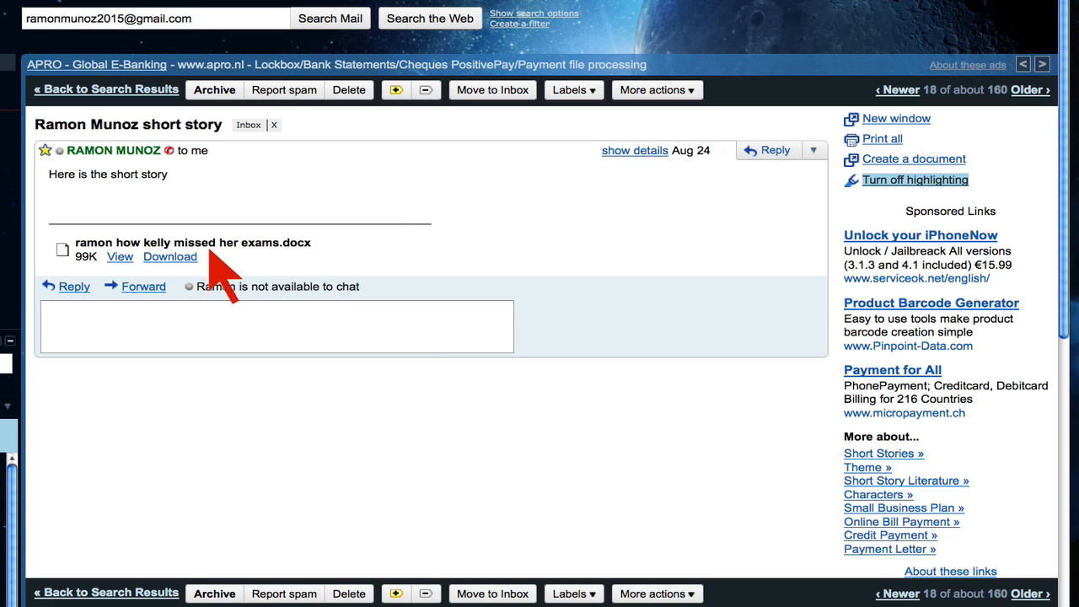
View the emailed .docx short story attachment, save it in Google Docs and open it for editing
click(119, 257)
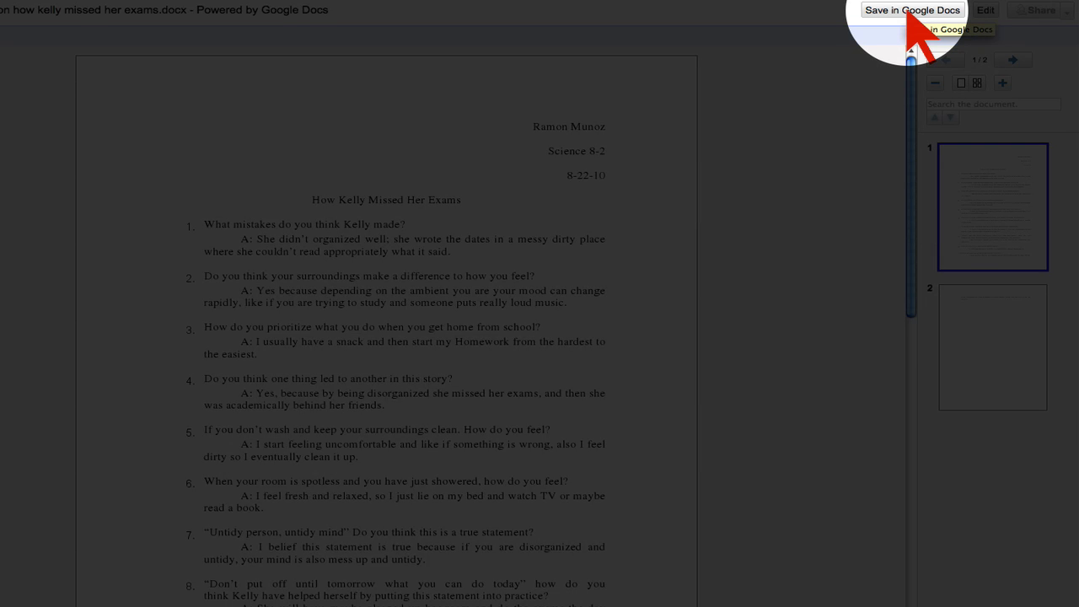
click(909, 11)
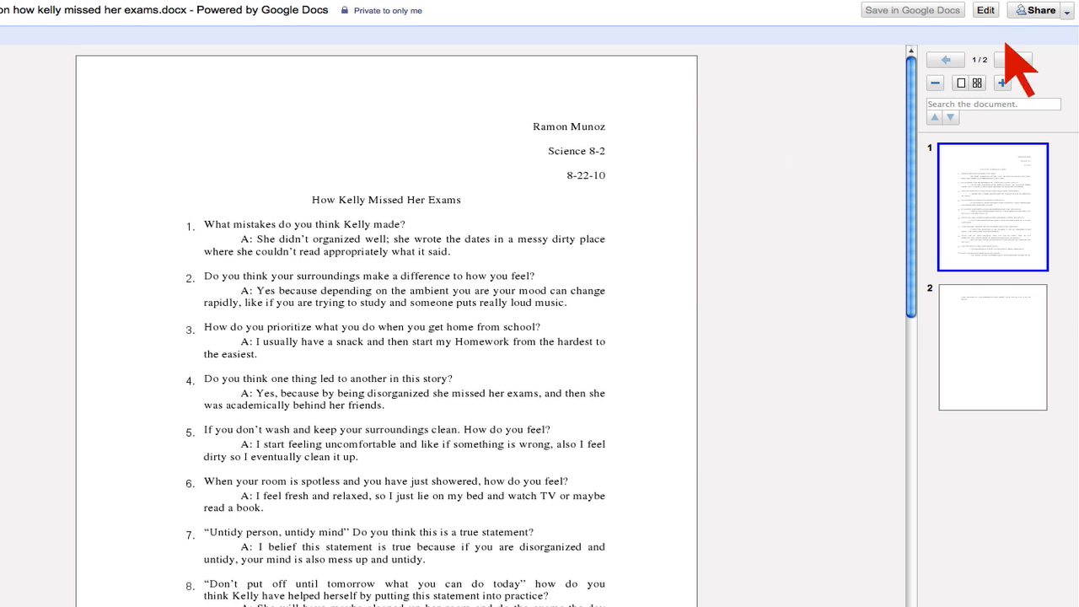
click(985, 11)
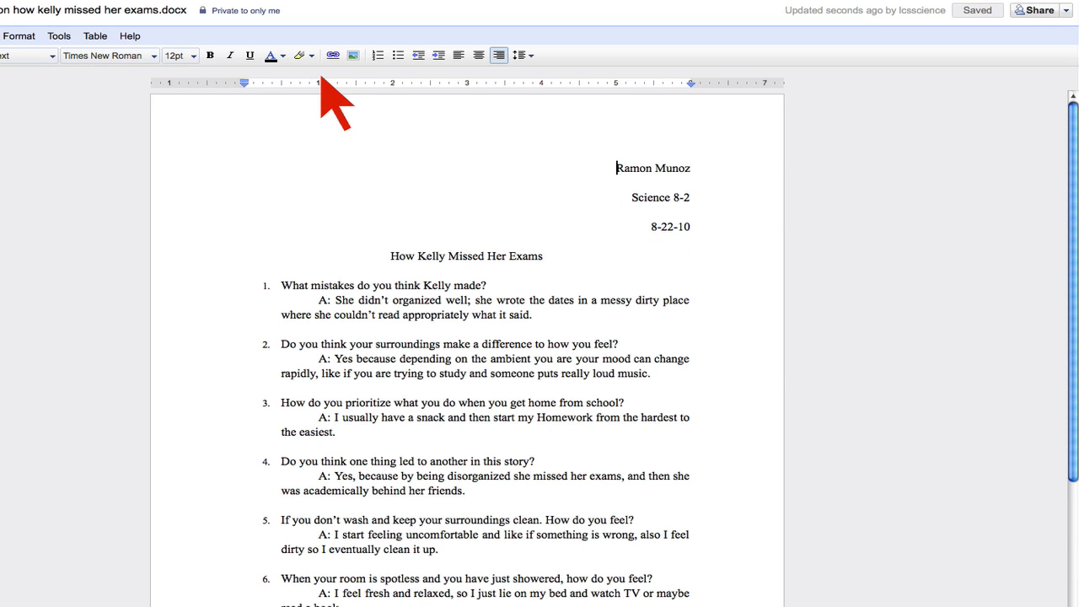
Highlight the student name, class and date lines above the title in yellow
click(304, 55)
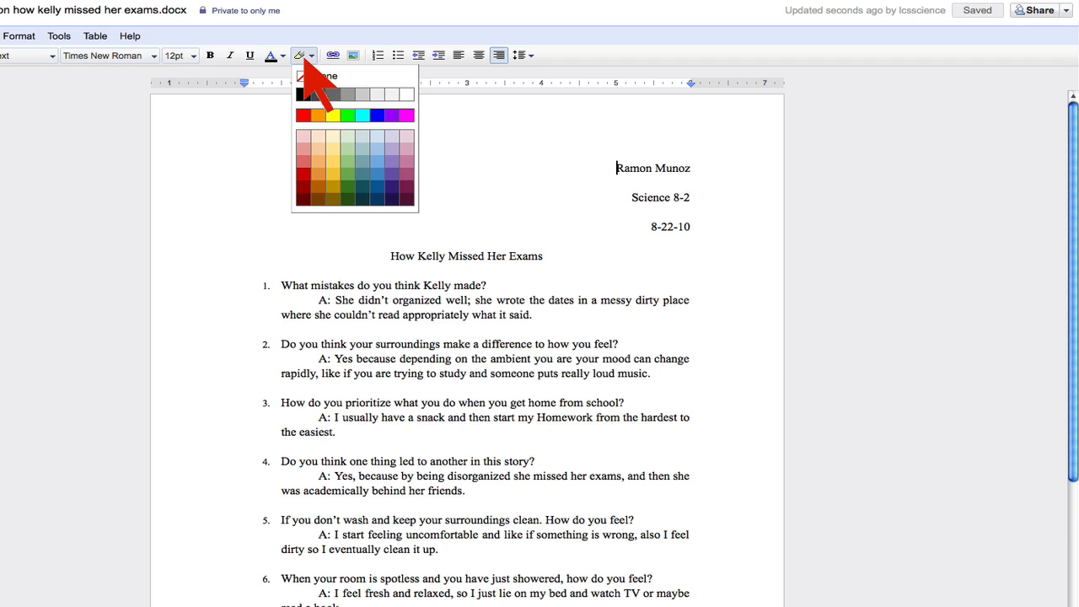
click(333, 115)
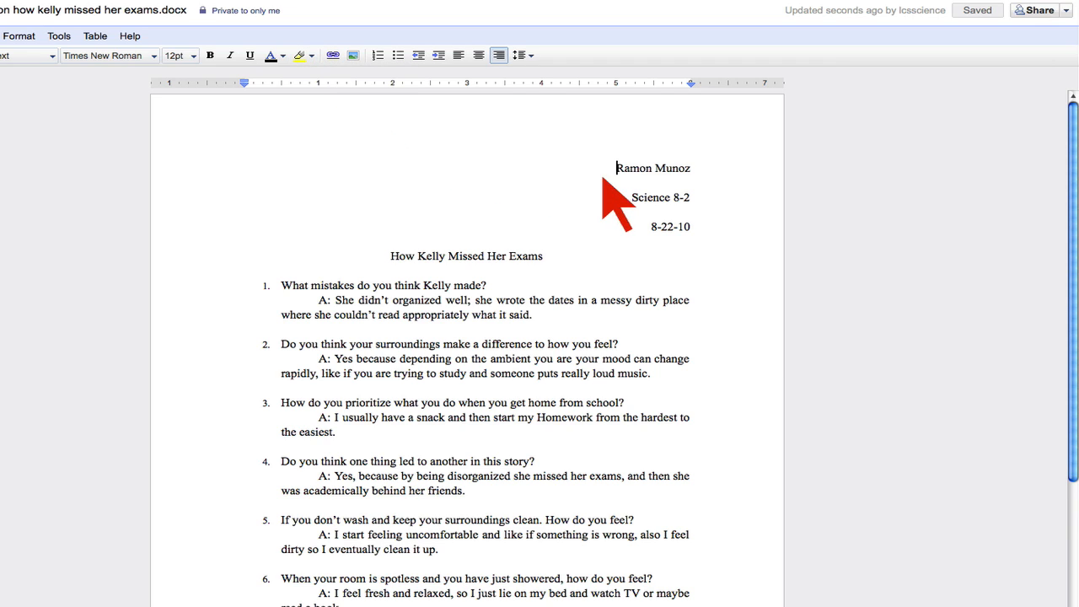
drag(612, 167, 685, 238)
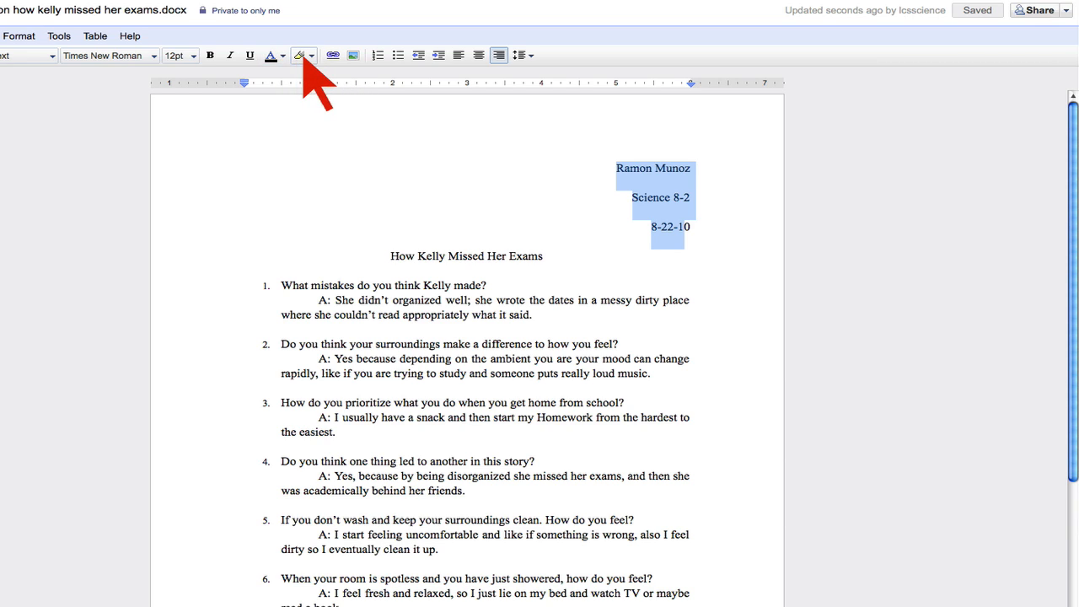
click(304, 59)
click(330, 112)
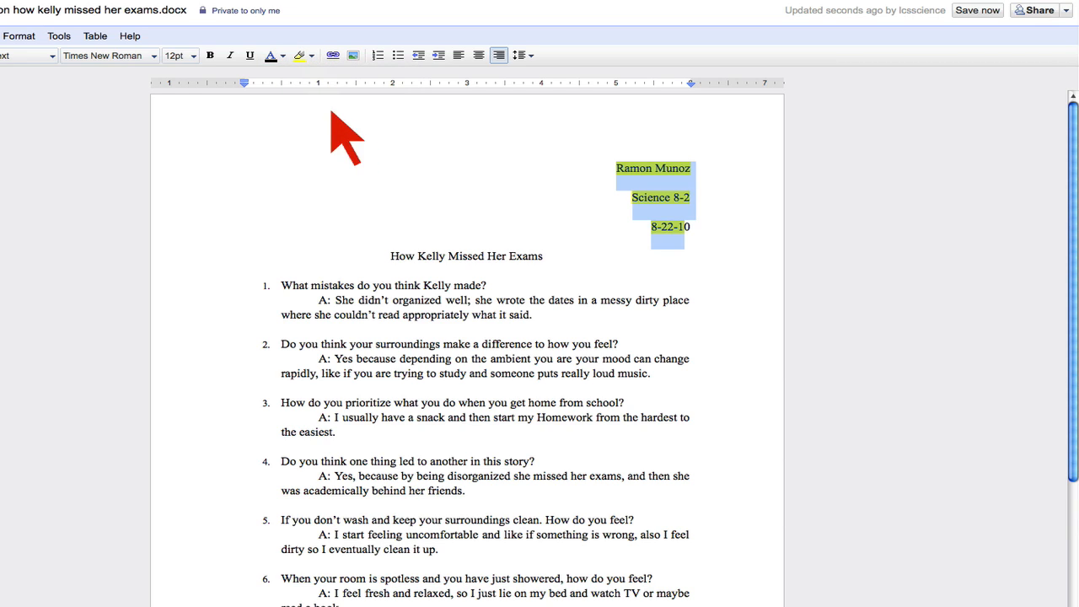
click(425, 169)
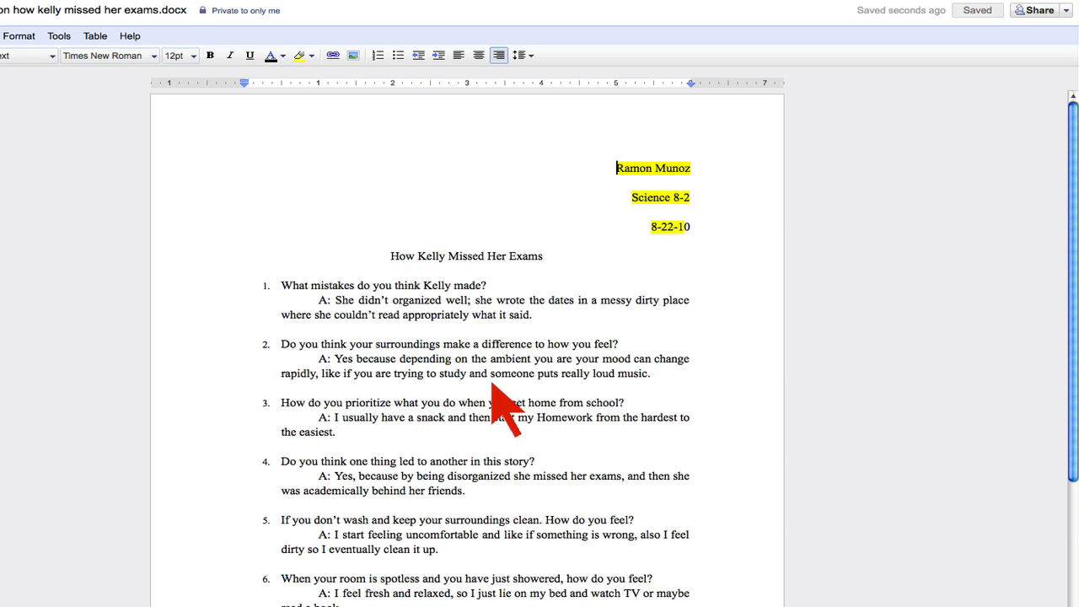
Highlight the capital H of "Homework" in answer 3 in yellow
drag(537, 418, 547, 421)
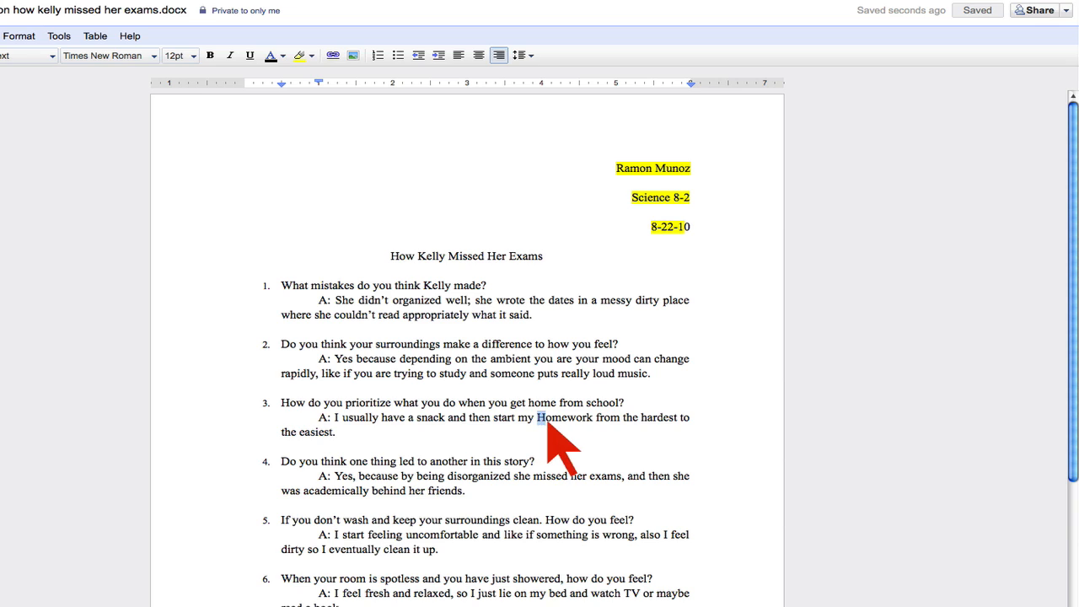
click(308, 57)
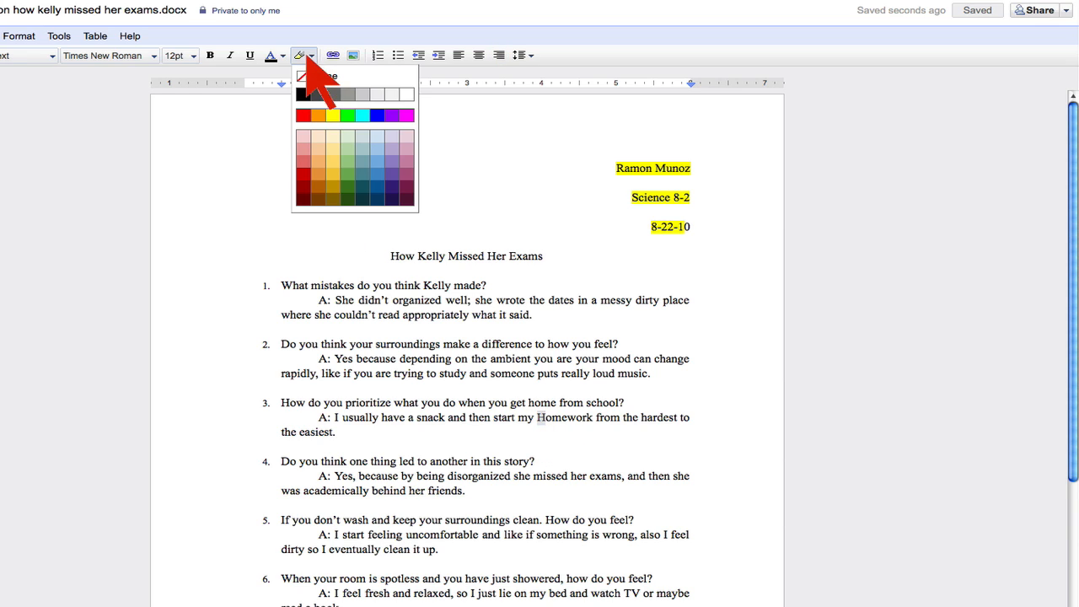
click(334, 114)
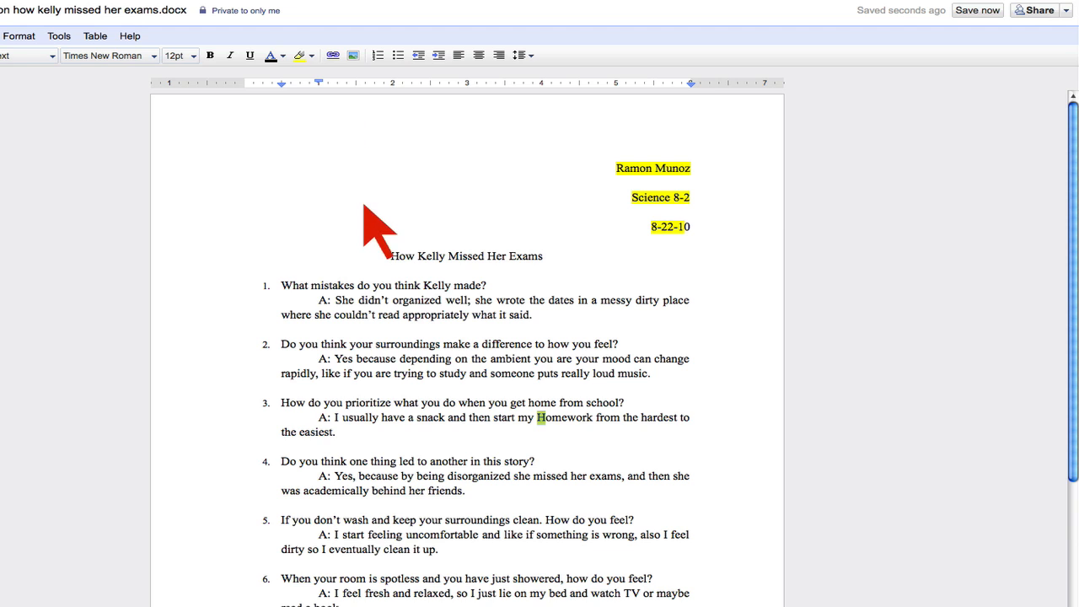
click(414, 440)
scroll(413, 439, down, 2)
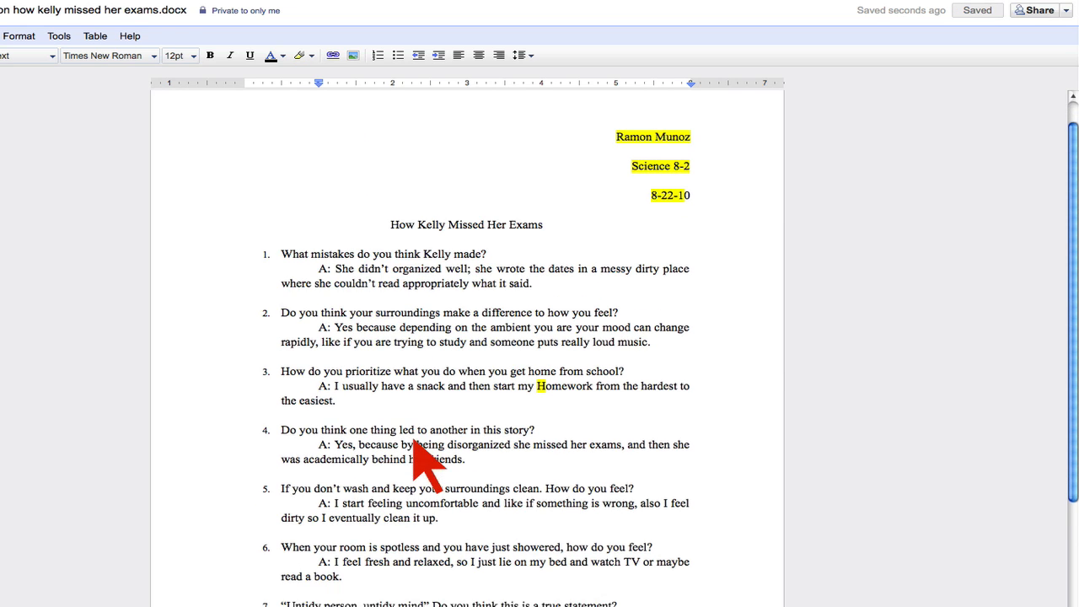
scroll(413, 440, down, 2)
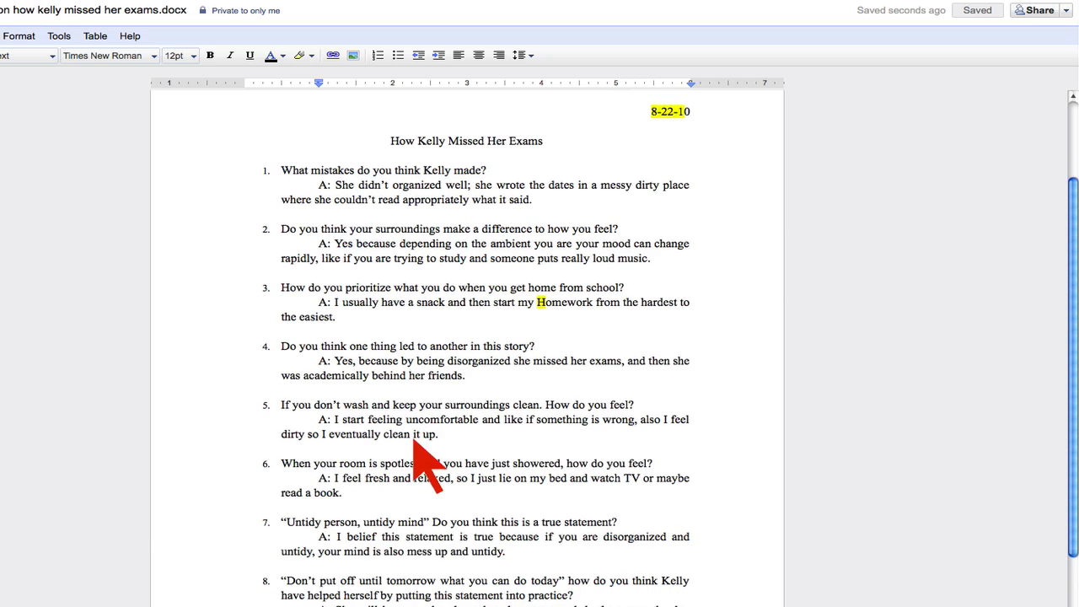
scroll(413, 440, down, 2)
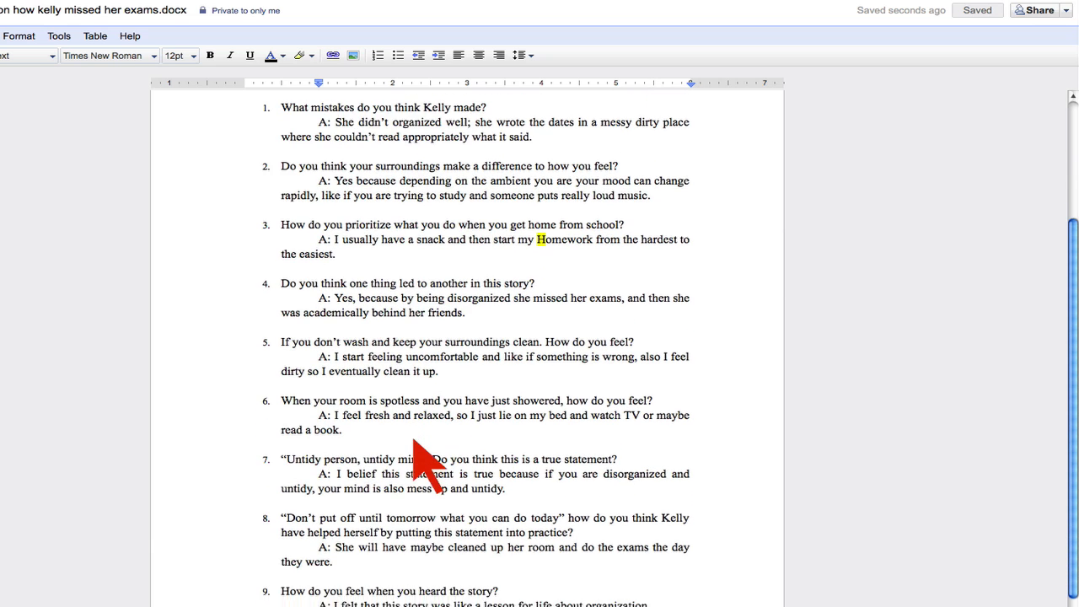
scroll(422, 455, down, 1)
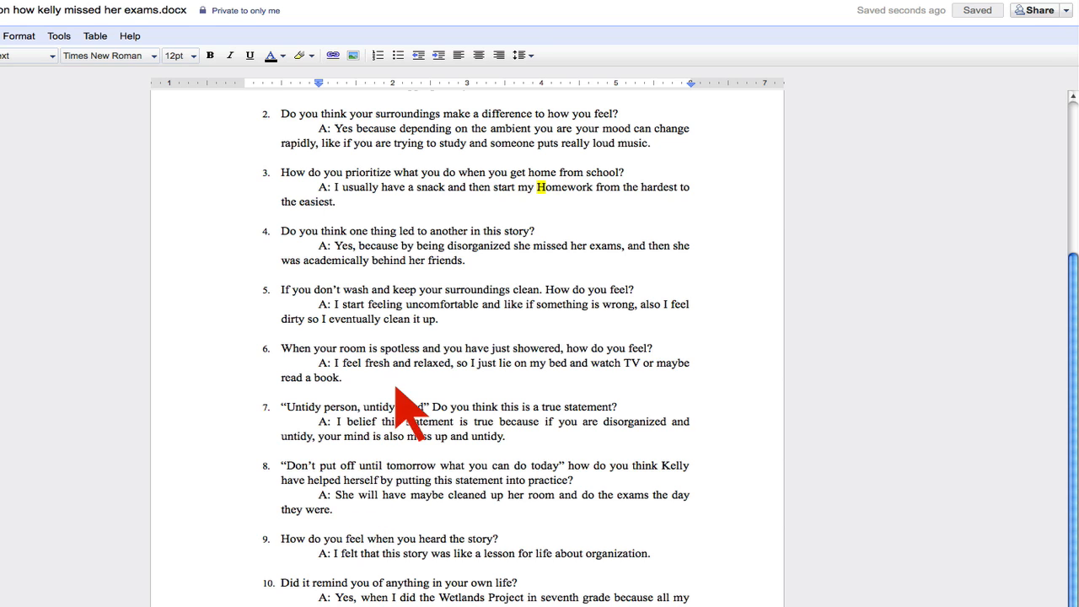
scroll(401, 380, up, 5)
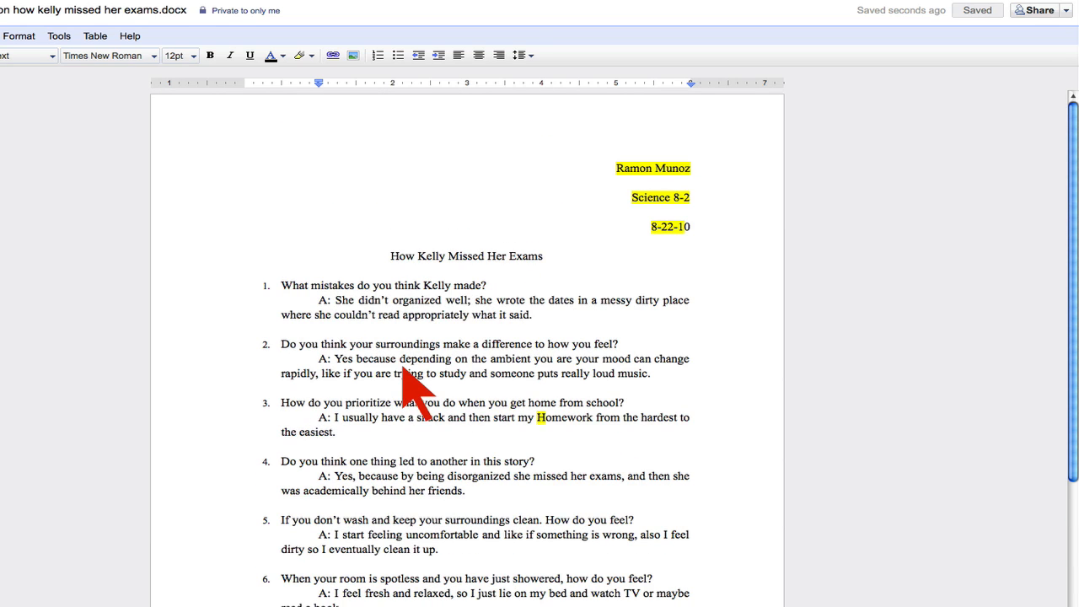
Insert blank lines above the title and enter the grades B3/9 and A3/9 there on separate lines
click(285, 224)
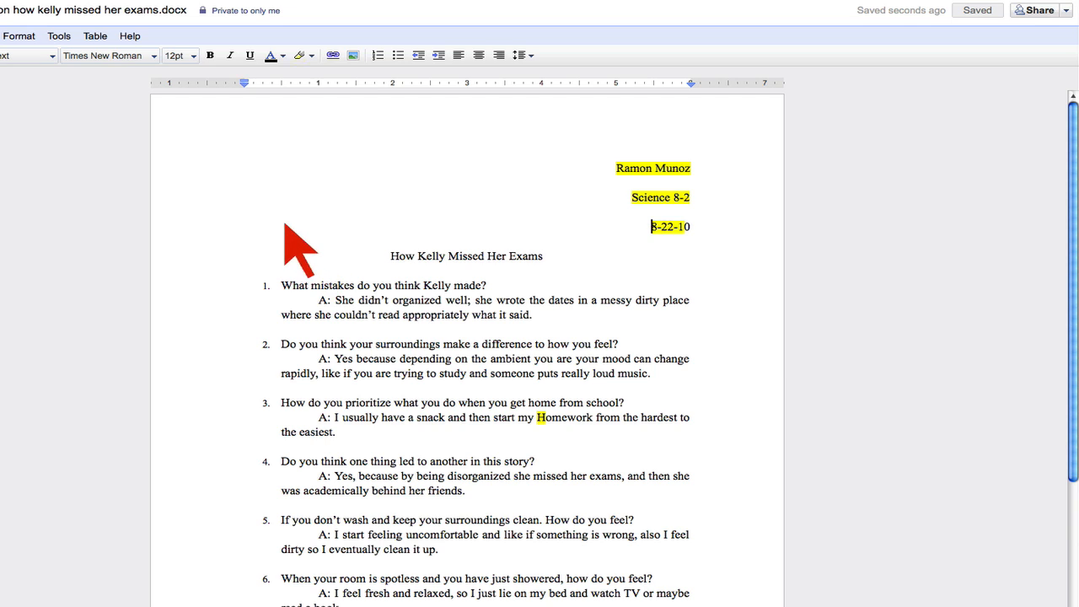
click(381, 245)
key(Return)
key(Return)
key(Up)
key(Up)
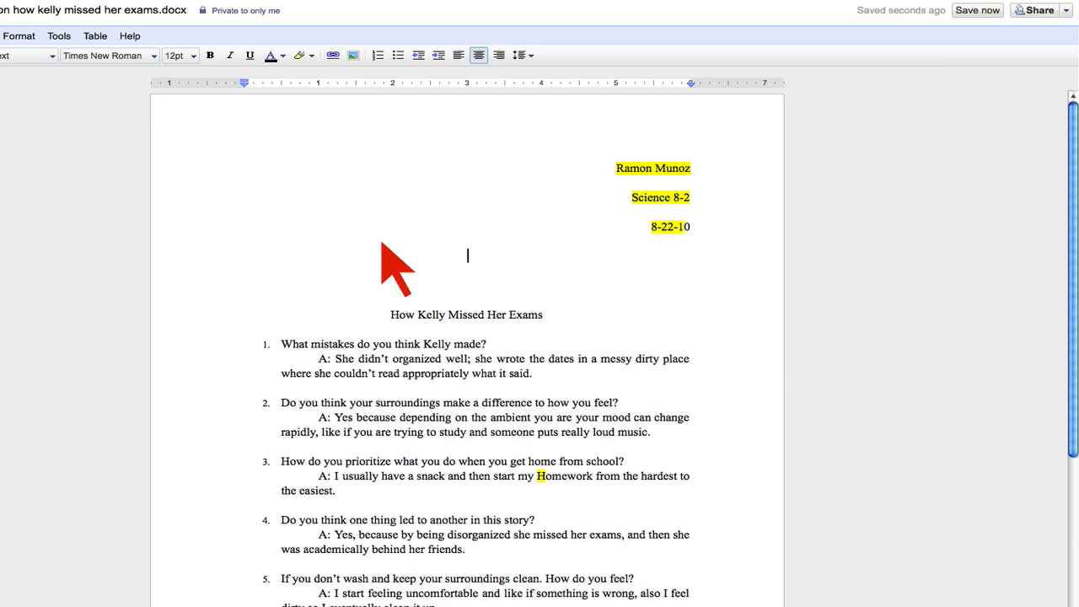
text(B3/9)
key(Return)
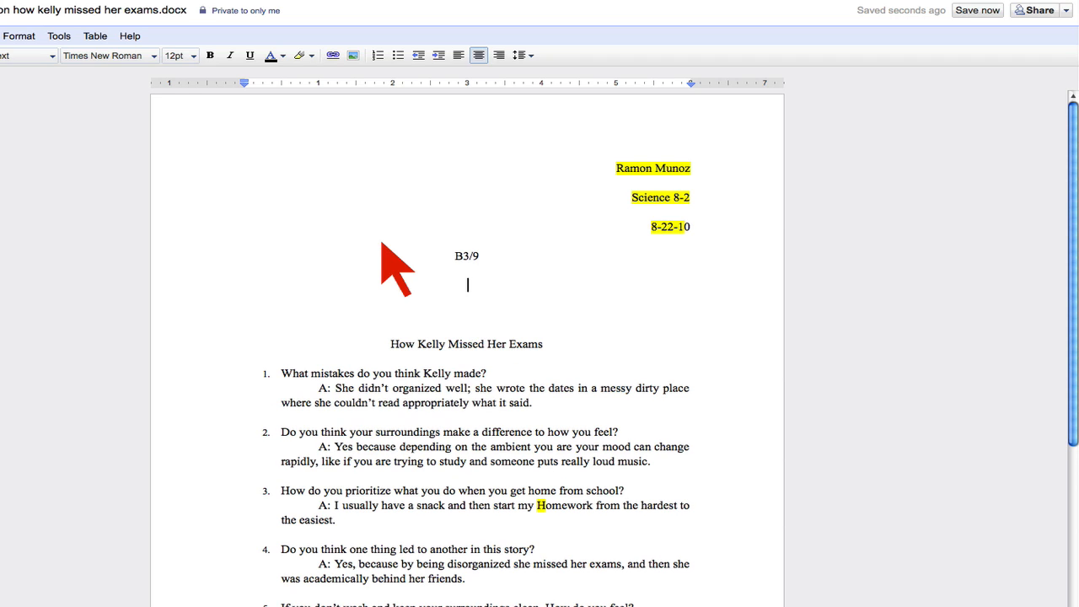
text(A3/9)
Format the B3/9 and A3/9 grade lines in red at 18pt
drag(478, 286, 422, 249)
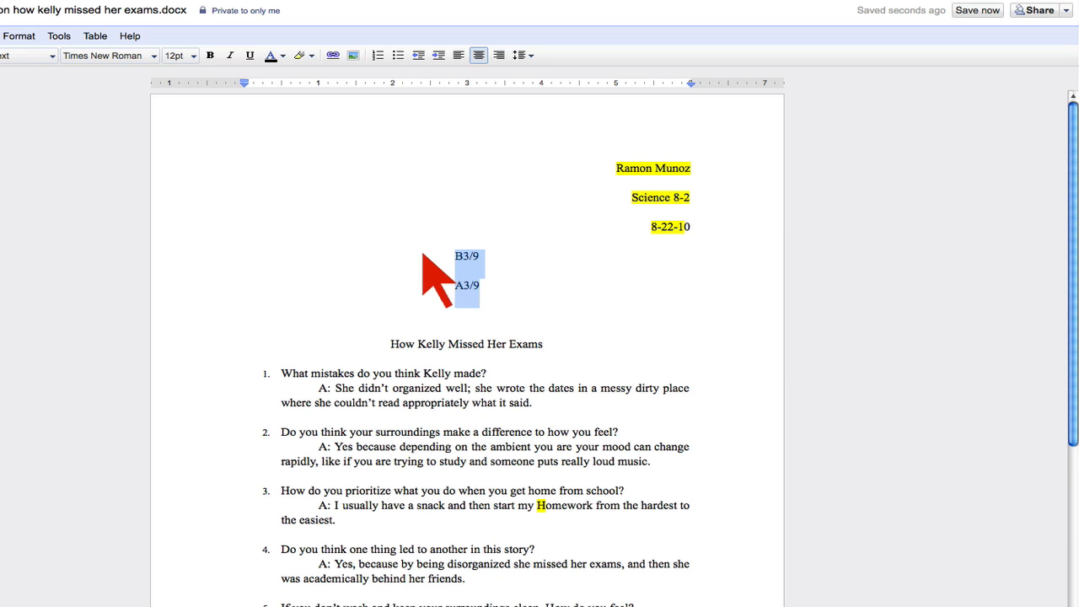
click(278, 56)
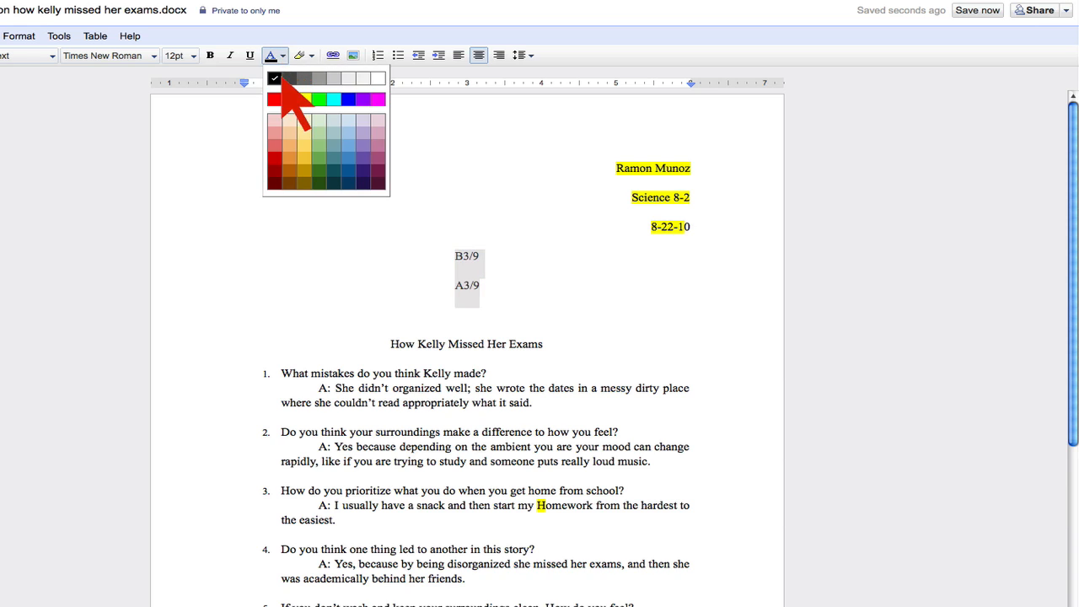
click(273, 96)
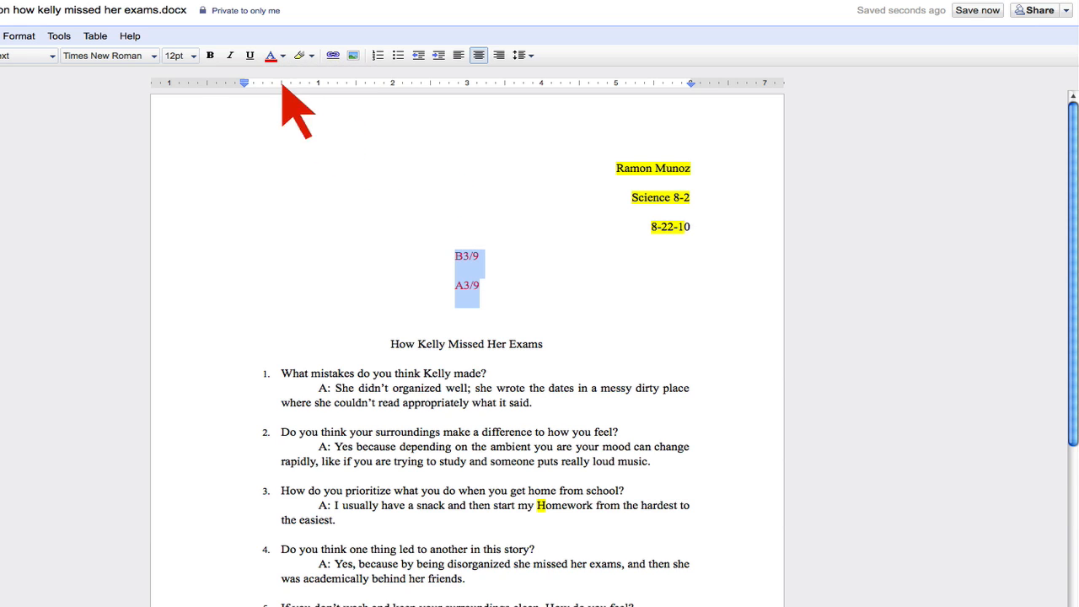
click(193, 55)
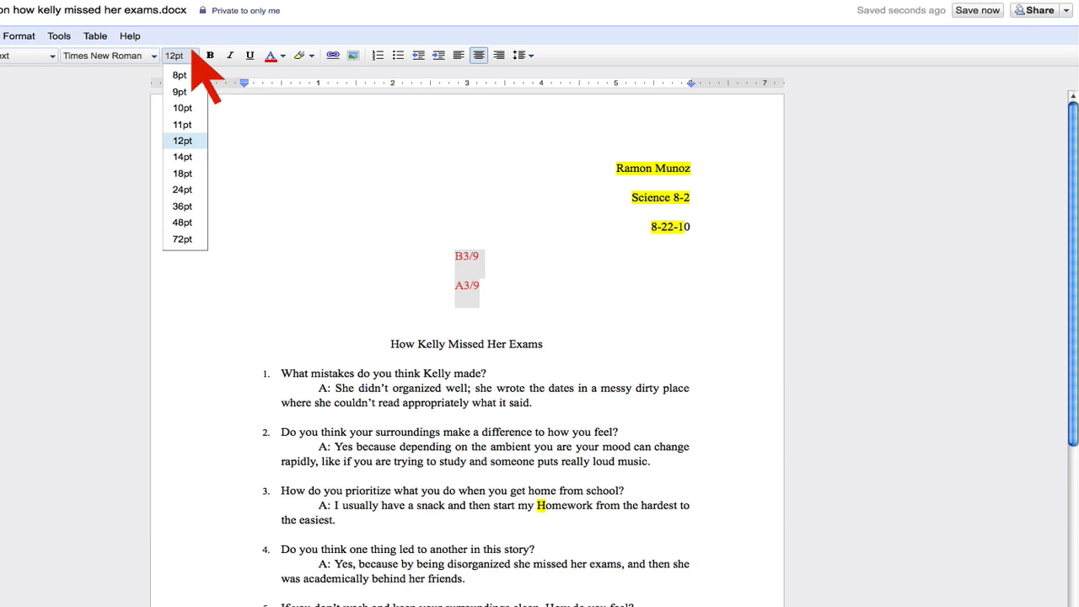
click(185, 172)
click(597, 308)
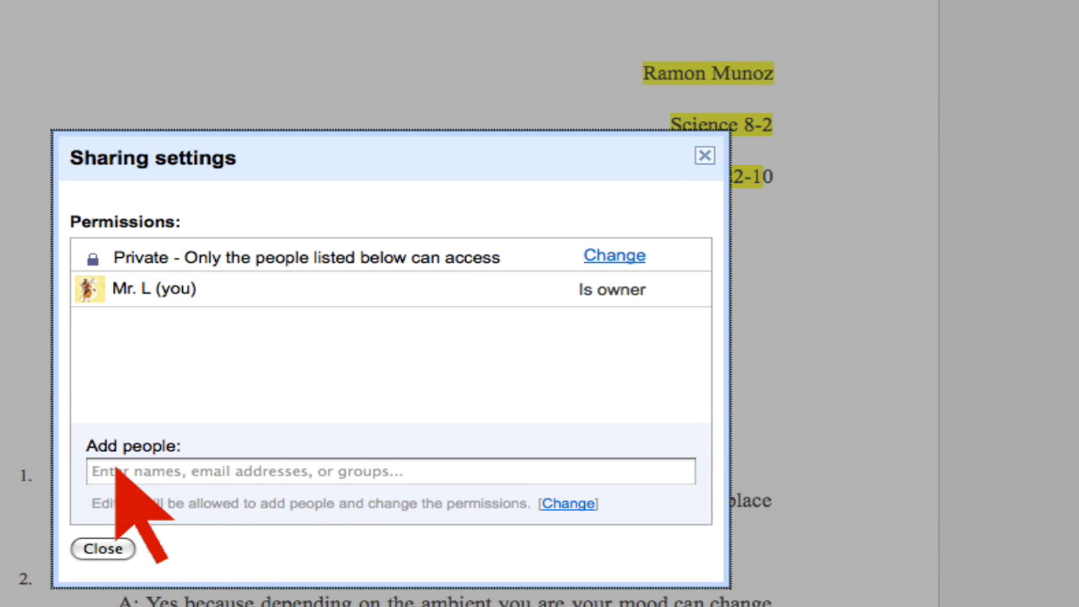
Browse the most contacted people available for sharing the document, and close the contact picker without choosing anyone
click(116, 470)
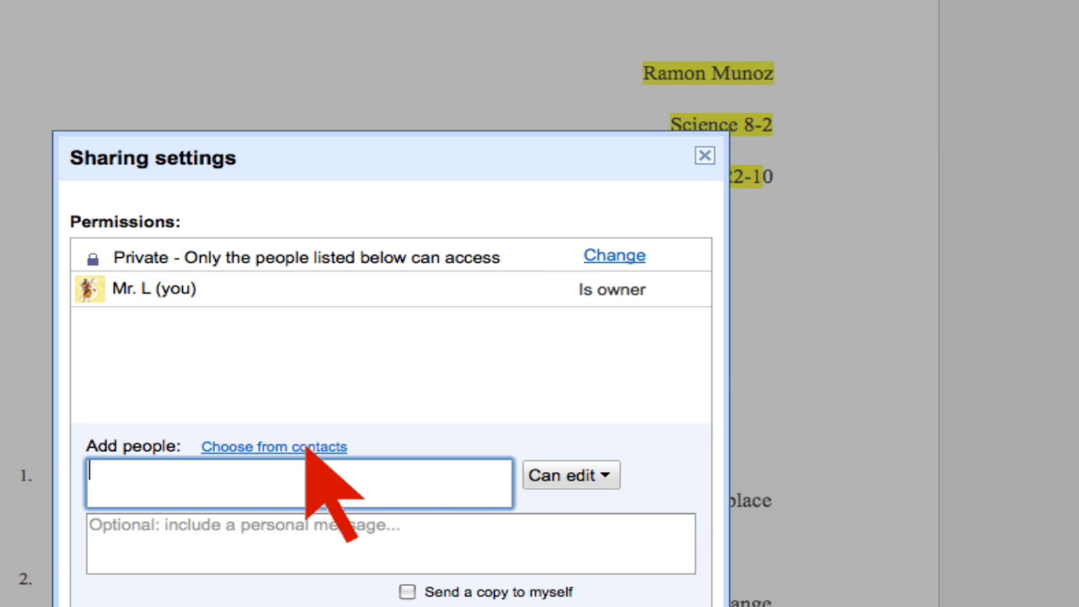
key(ctrl+Down)
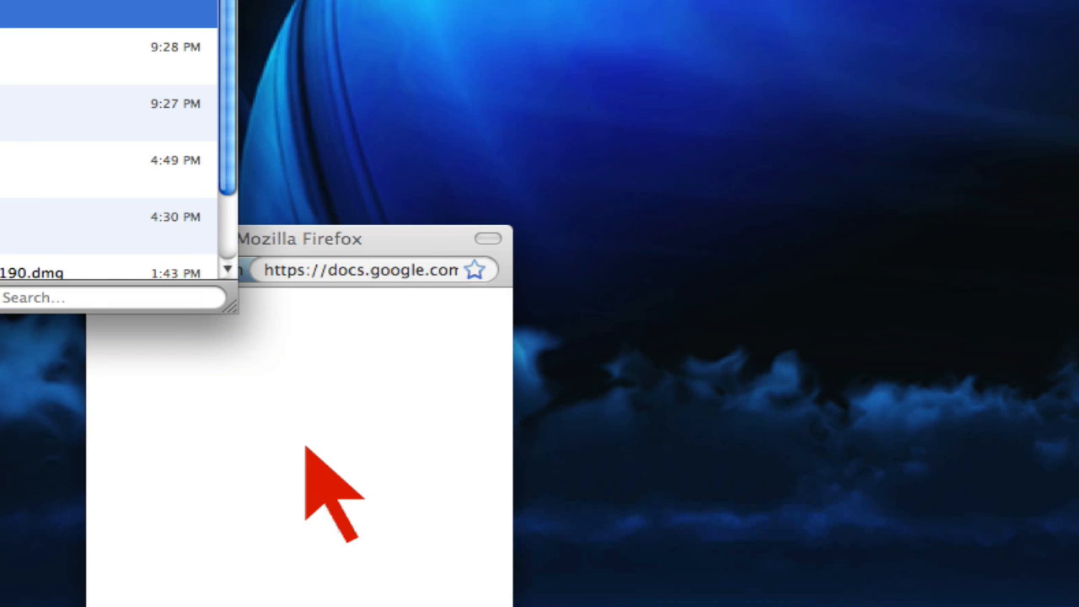
click(390, 248)
drag(391, 249, 639, 95)
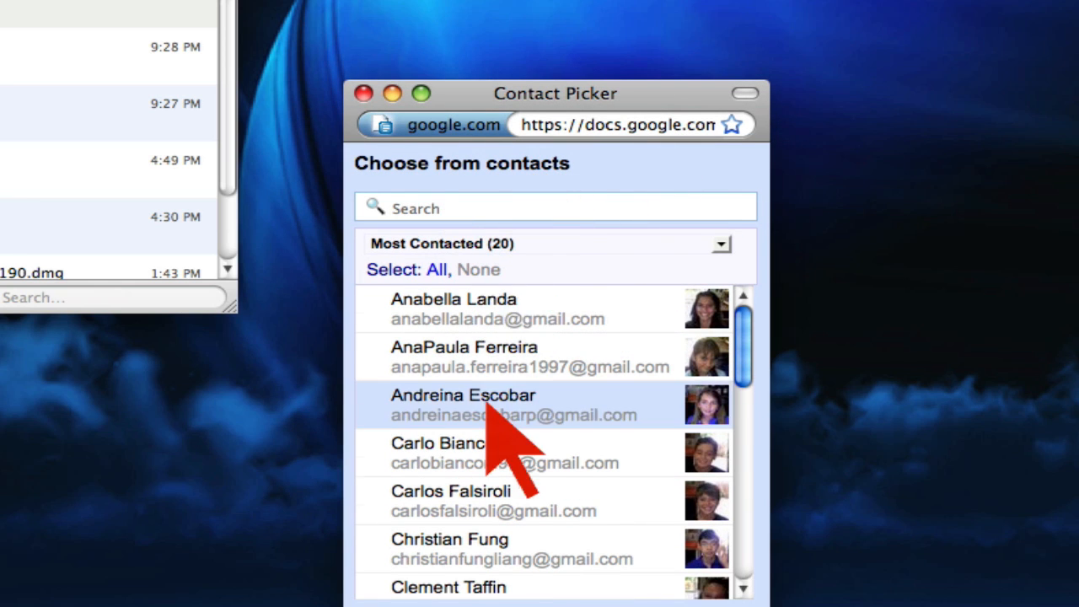
scroll(487, 400, down, 3)
scroll(488, 403, down, 4)
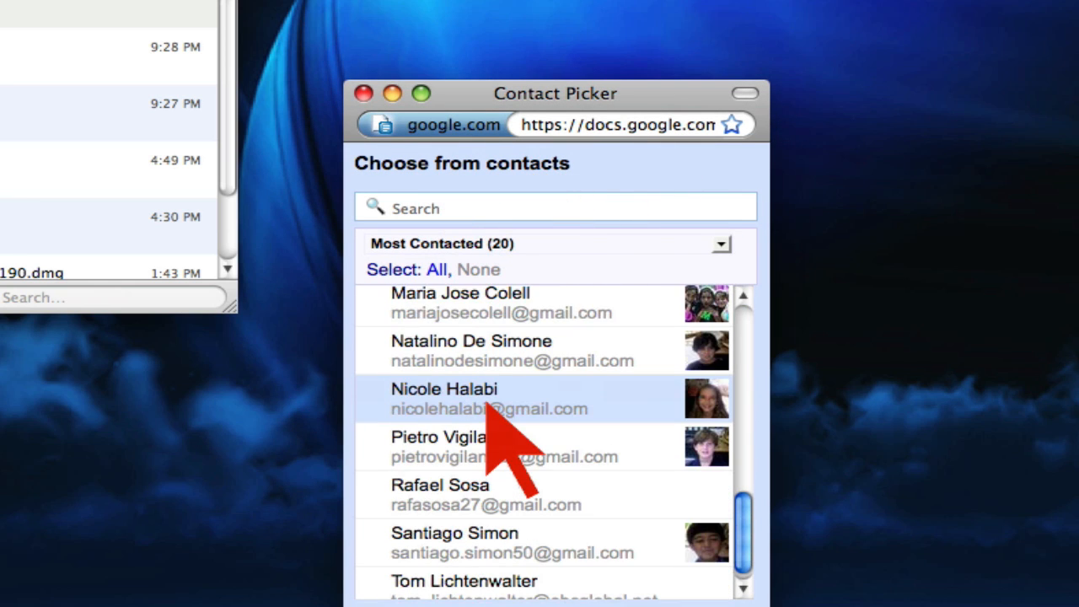
click(363, 93)
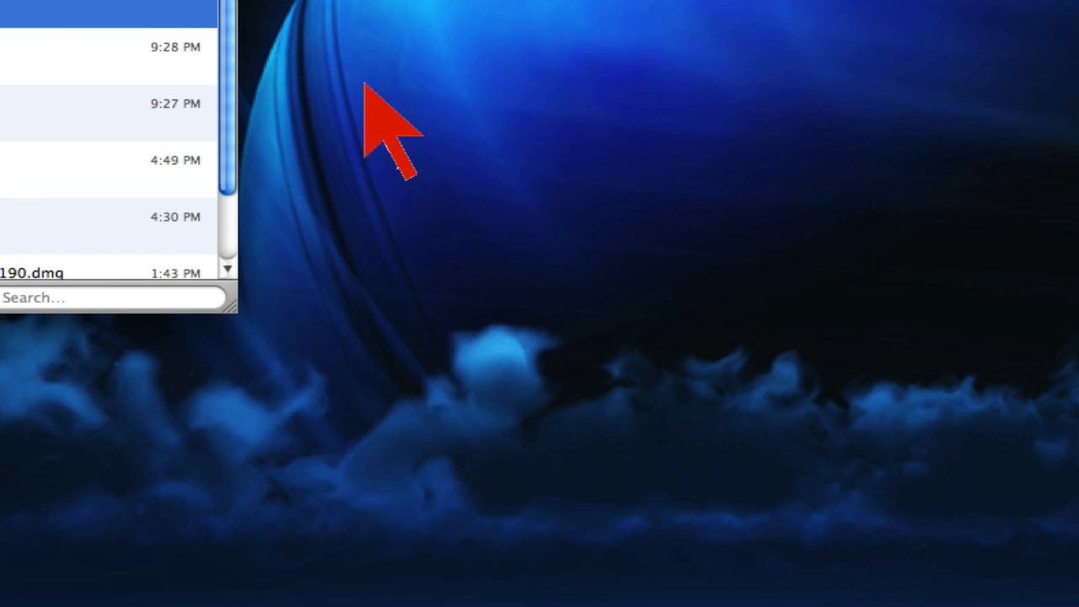
key(F8)
click(362, 2)
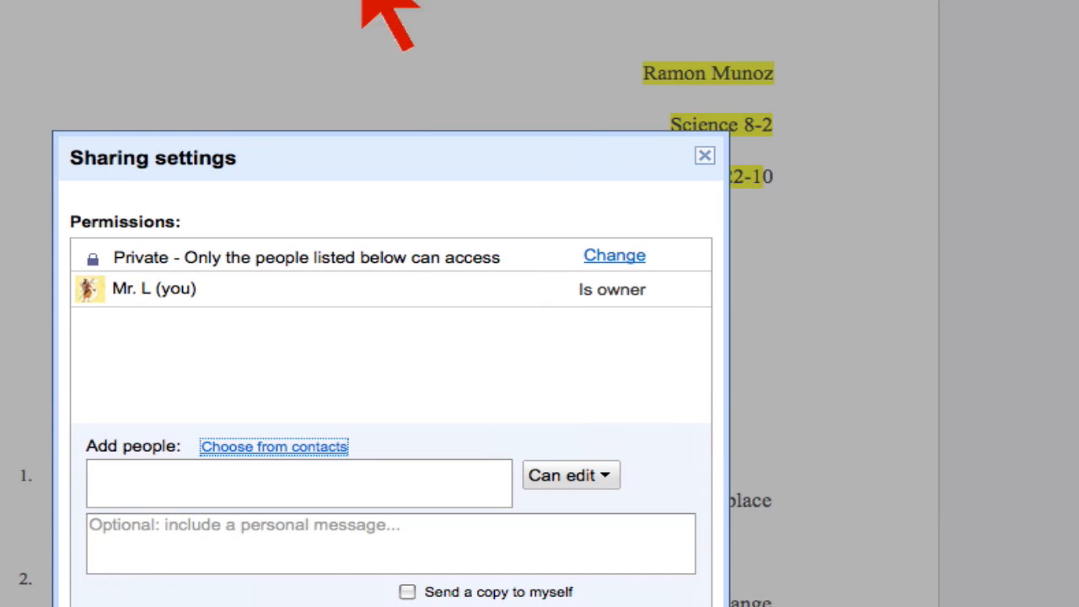
Add the student's contact as a person to share the graded document with
click(310, 486)
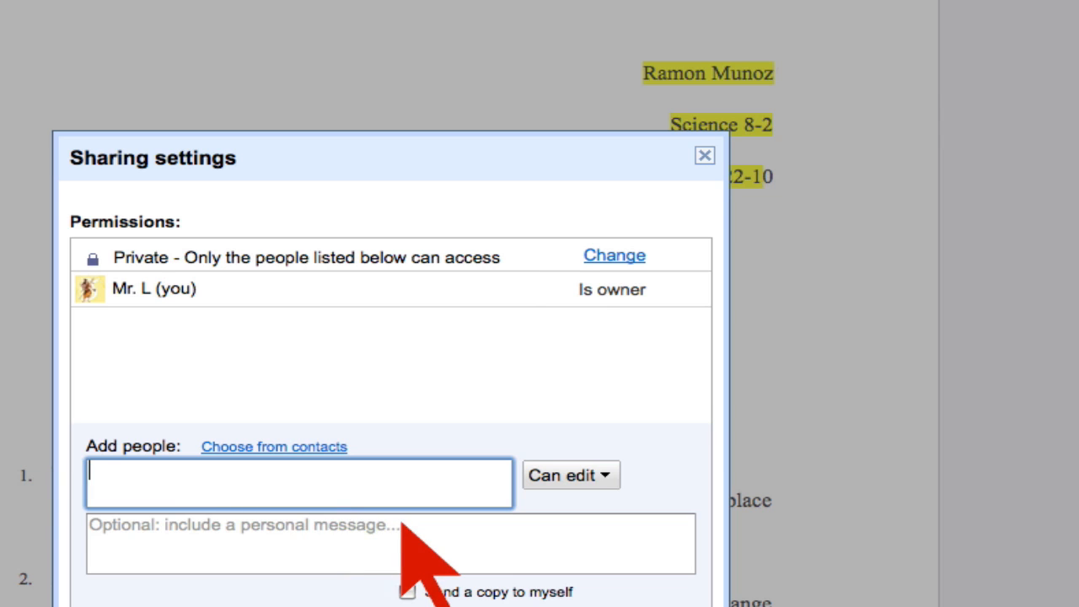
text(ra)
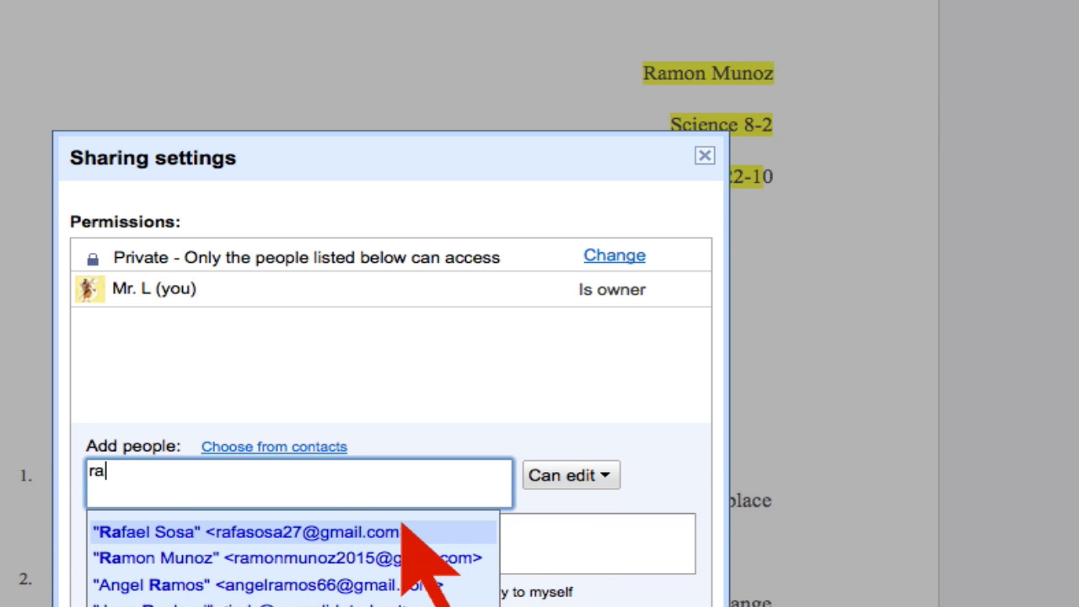
key(Down)
key(Down)
key(Up)
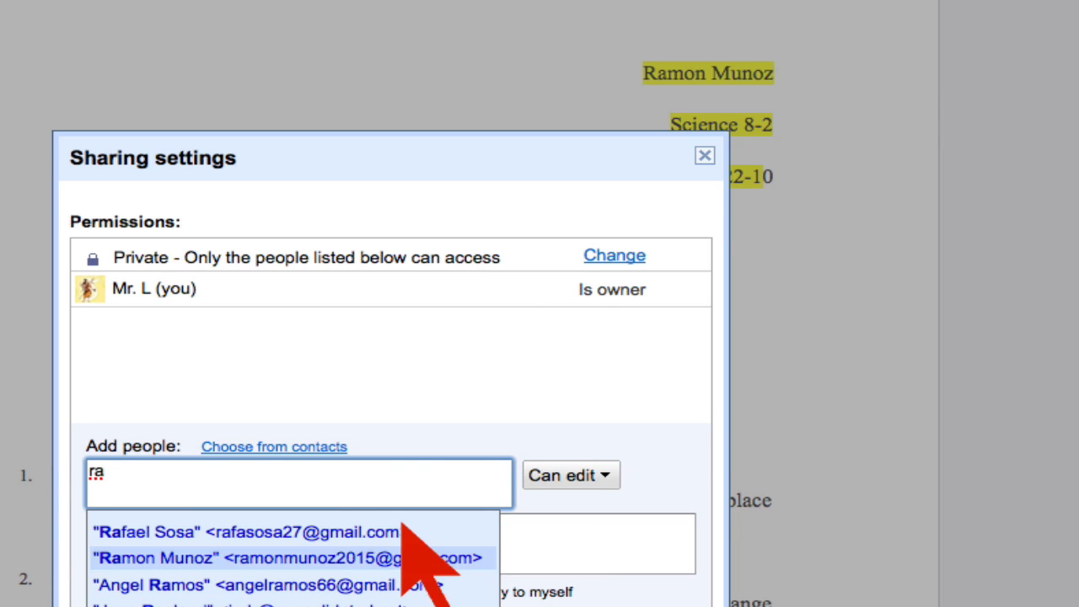
key(Return)
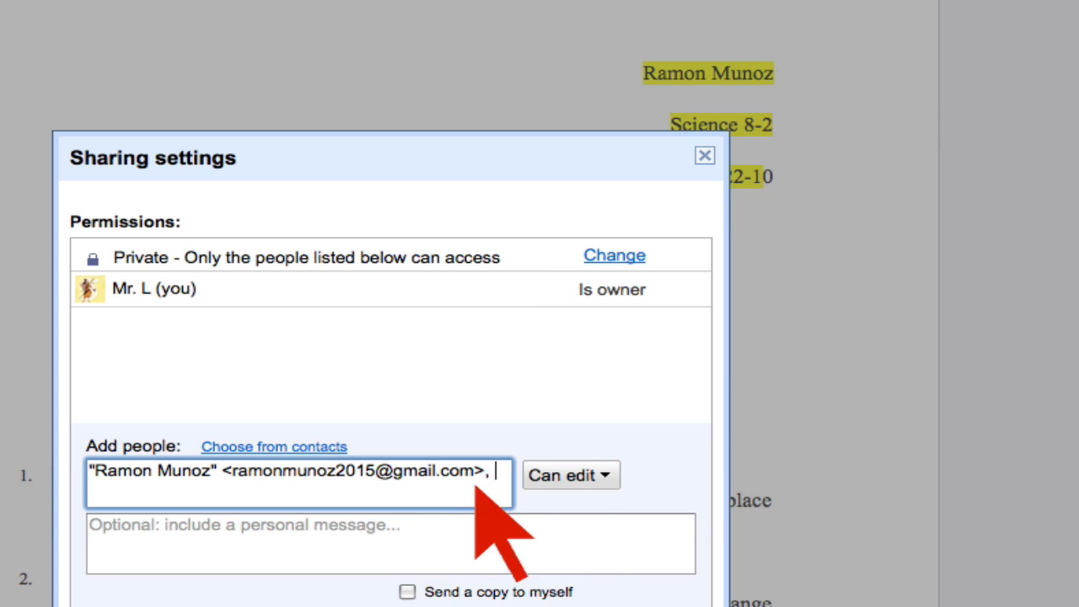
Give the student "Can view" permission, share the document, and close the sharing settings
click(571, 477)
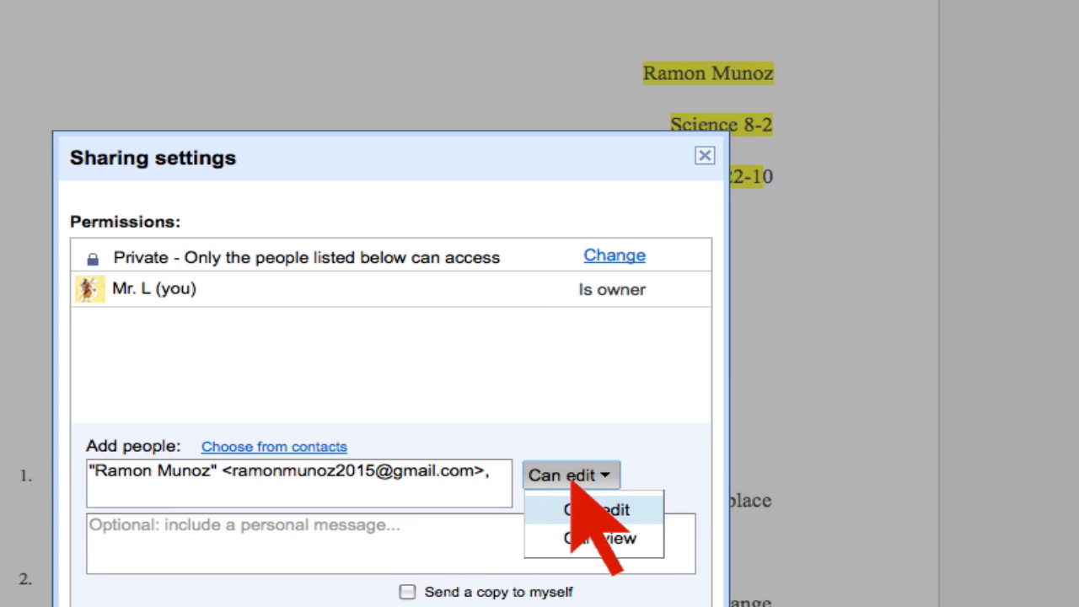
click(558, 543)
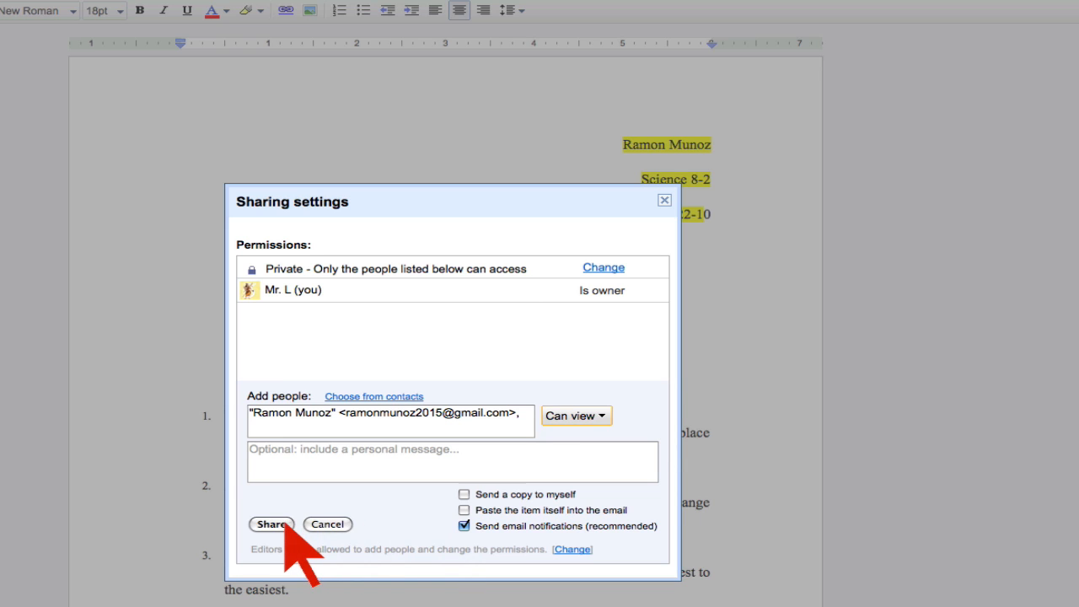
click(272, 524)
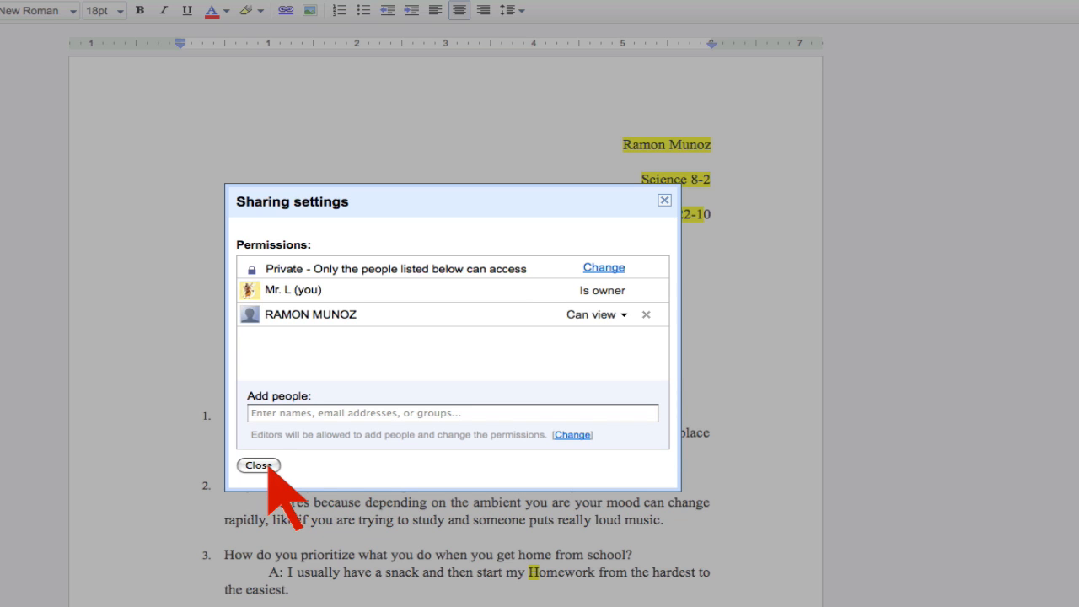
click(664, 202)
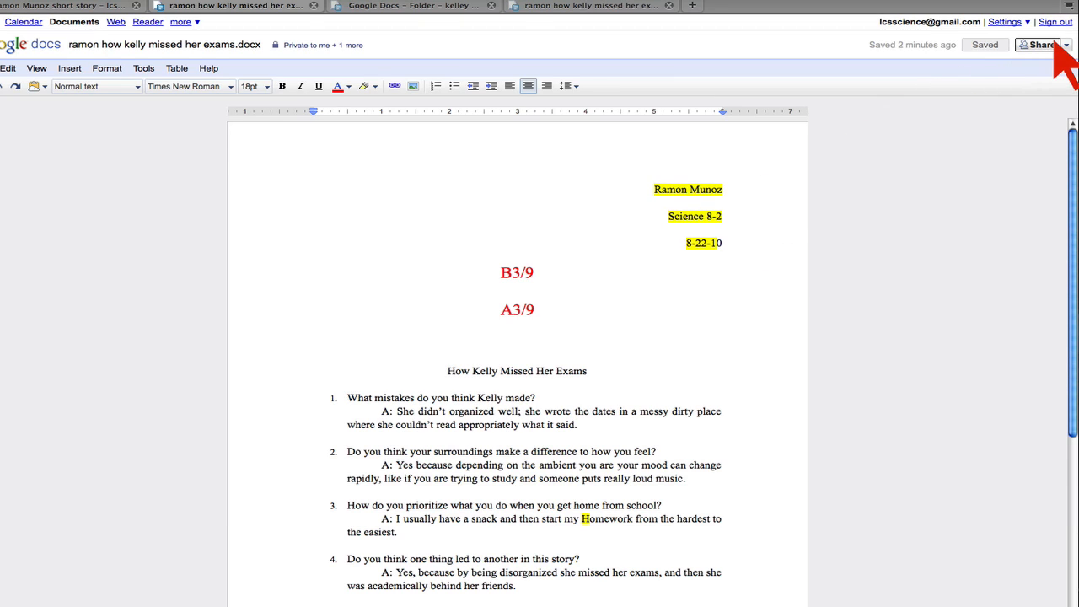
View the message form for emailing the document's editors and viewers, and close it without sending
click(1065, 44)
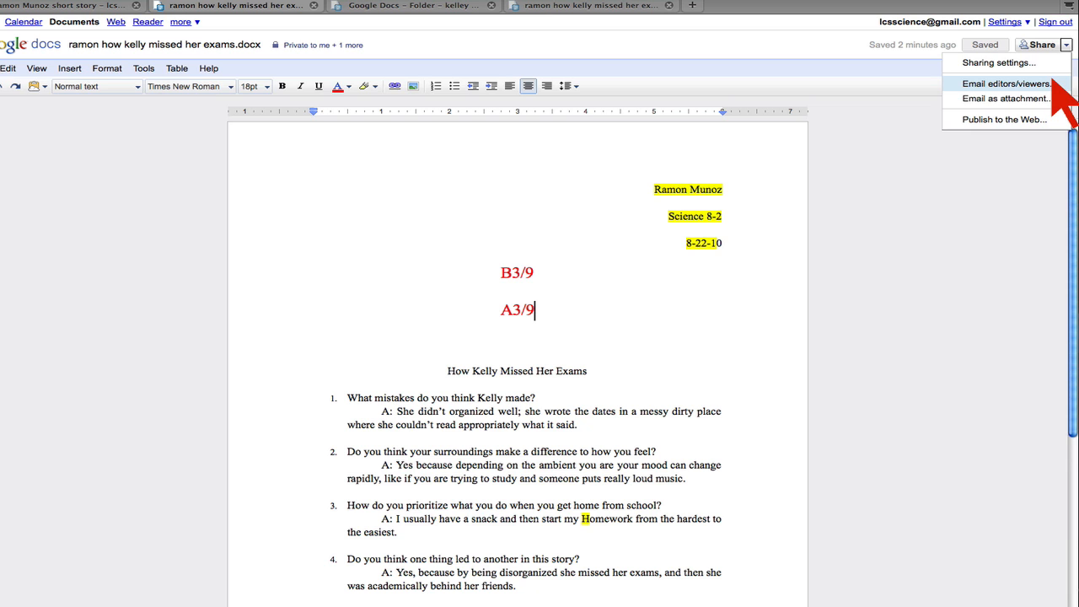
click(1052, 83)
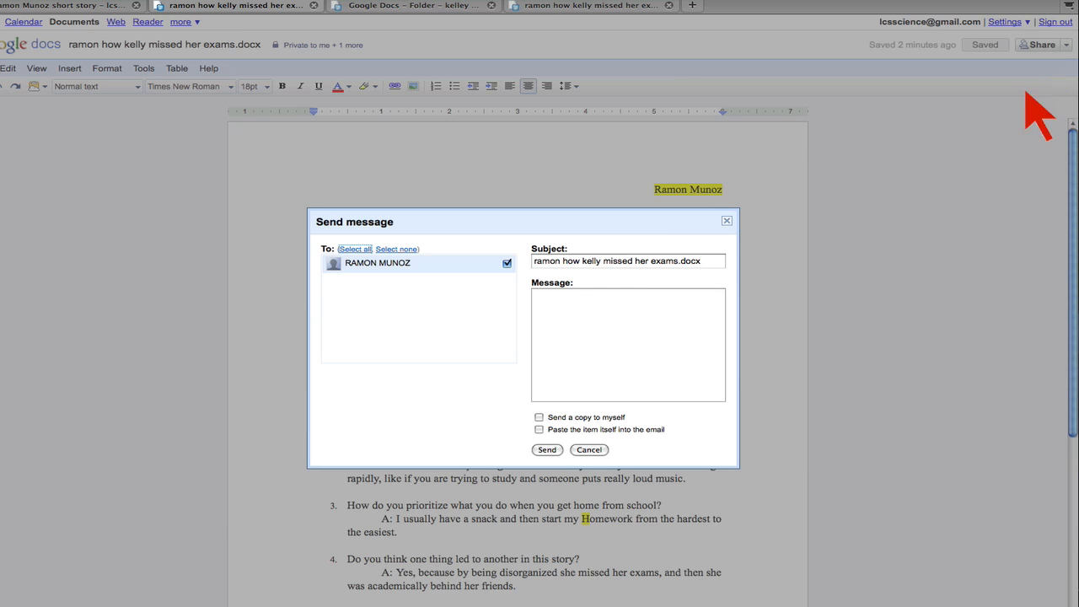
click(560, 307)
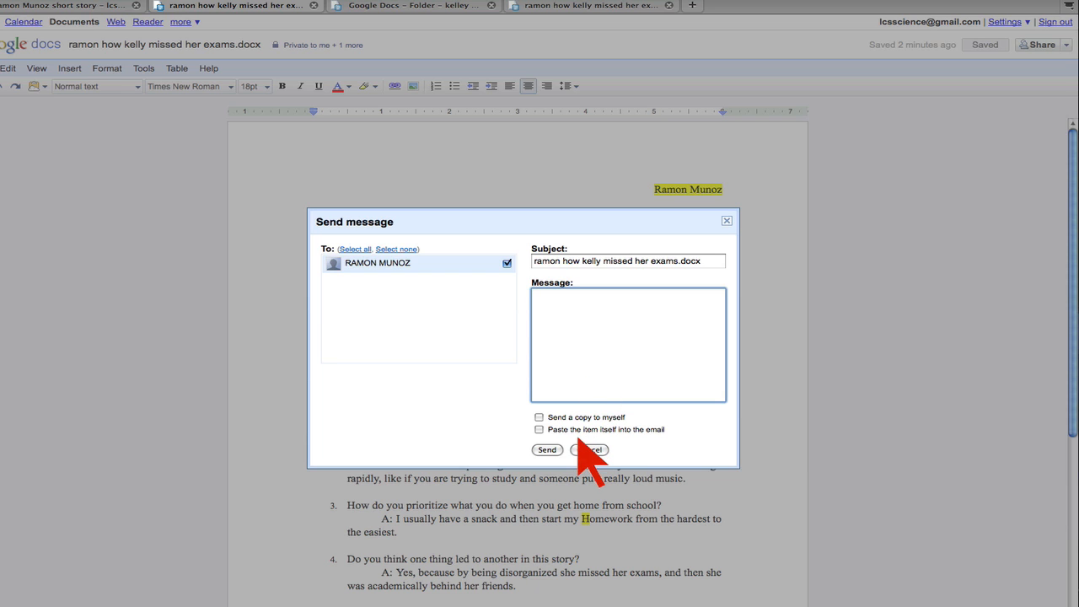
click(727, 222)
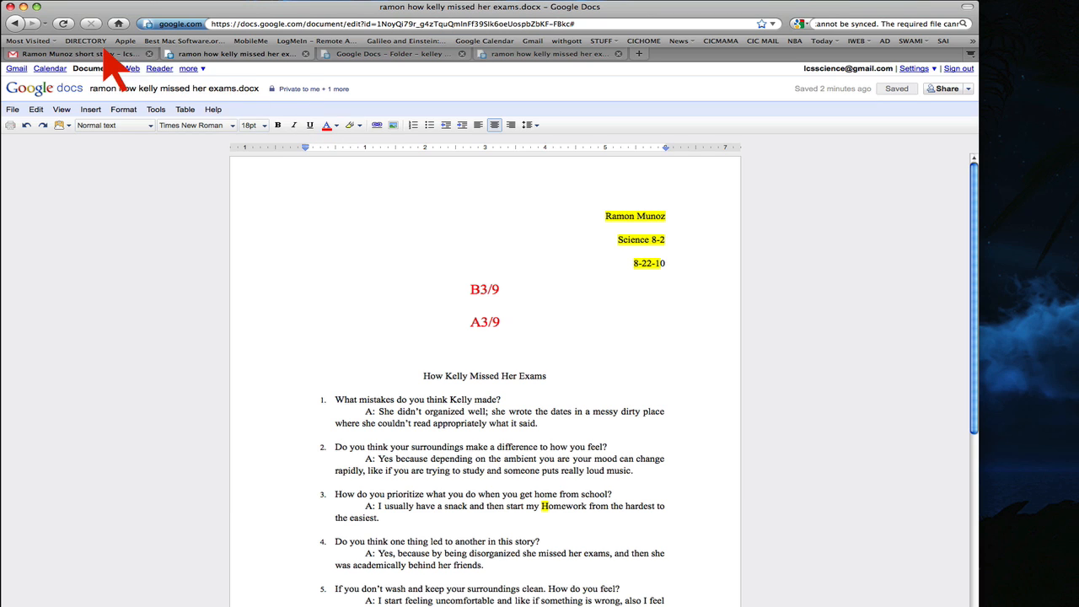
Switch through Gmail to the Google Docs list and review the kelley missed exams folder, the Narrow Minded Frog folder and all items
click(104, 53)
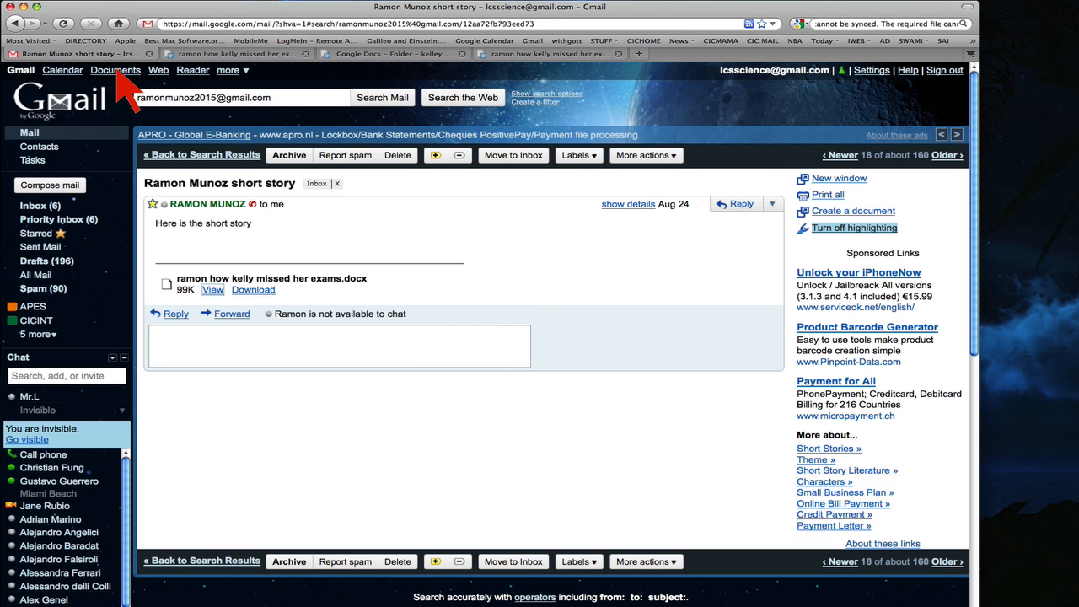
click(116, 71)
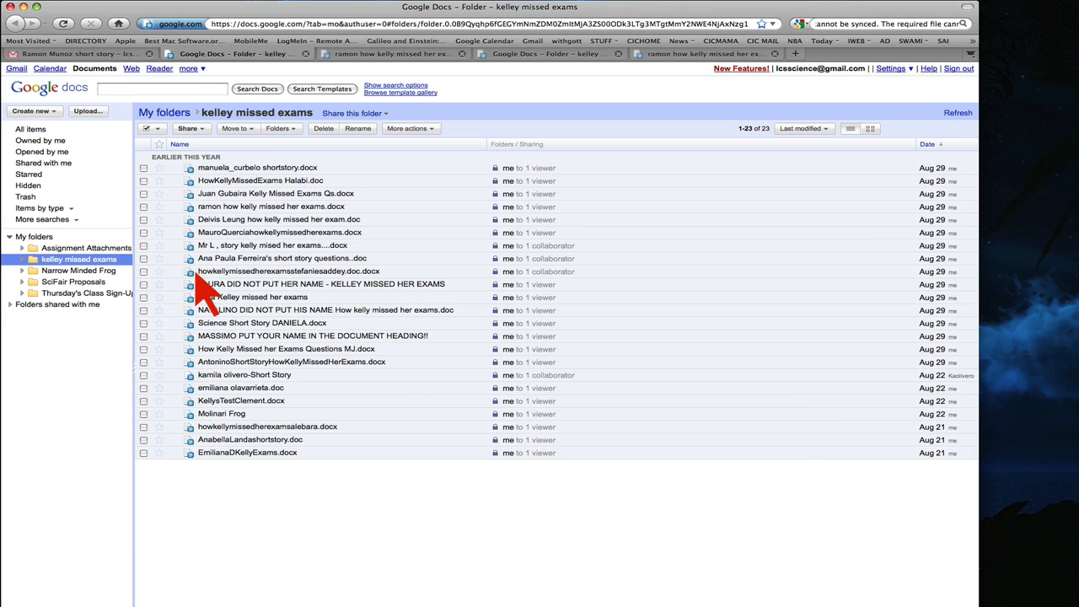
click(81, 261)
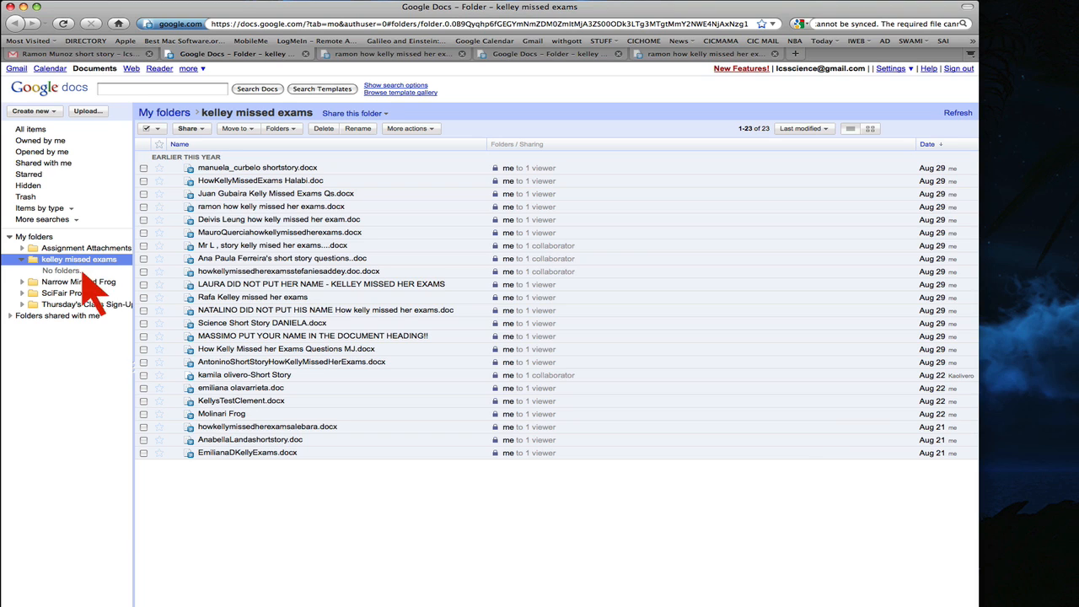
click(79, 282)
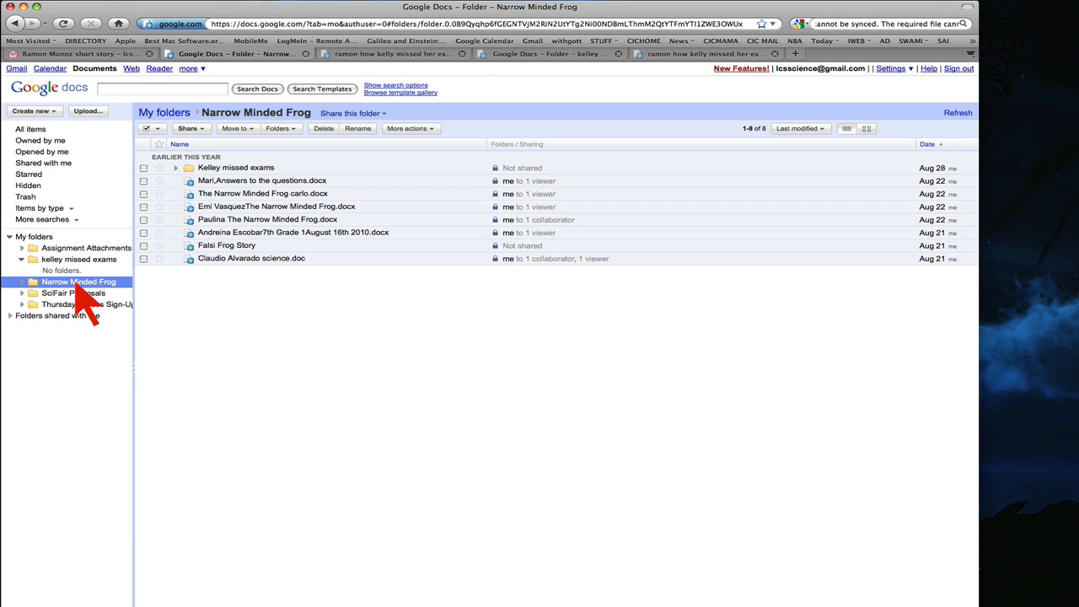
click(32, 130)
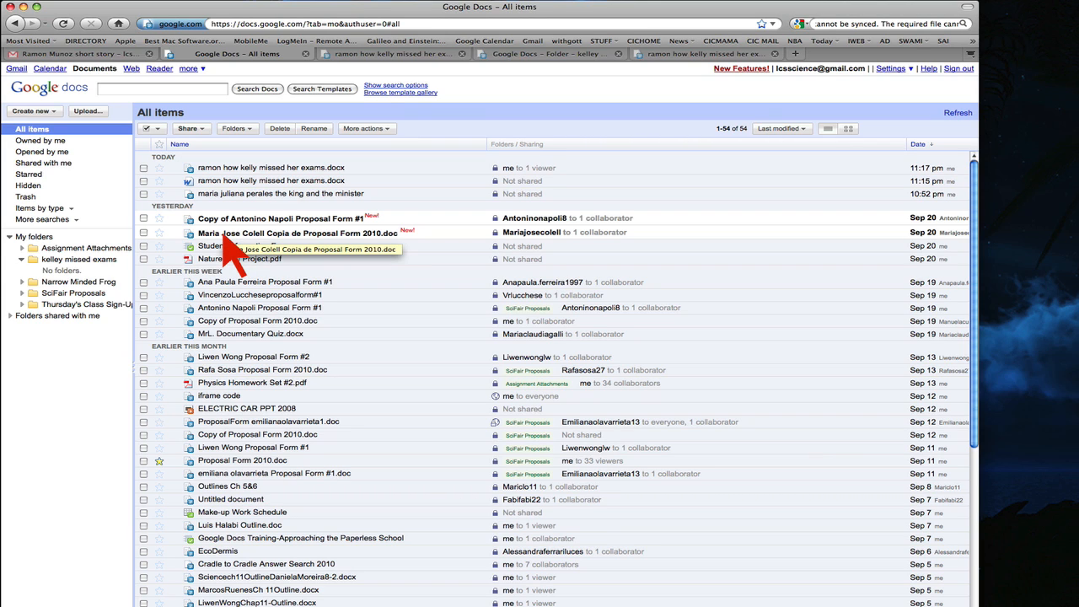
Return to the student's short story email in Gmail and open its attached document for online editing
click(57, 55)
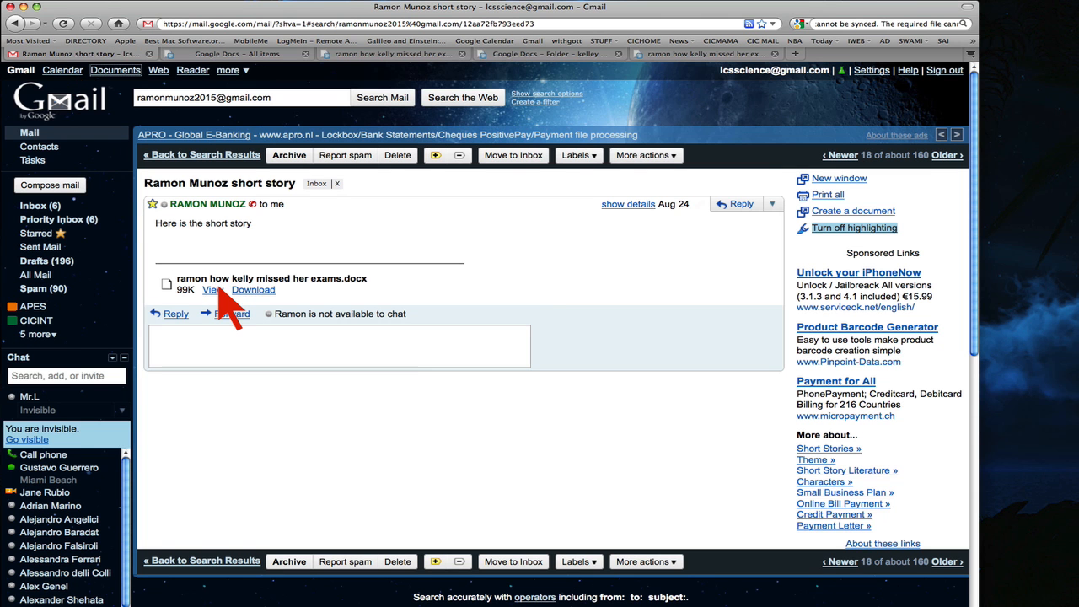
click(213, 290)
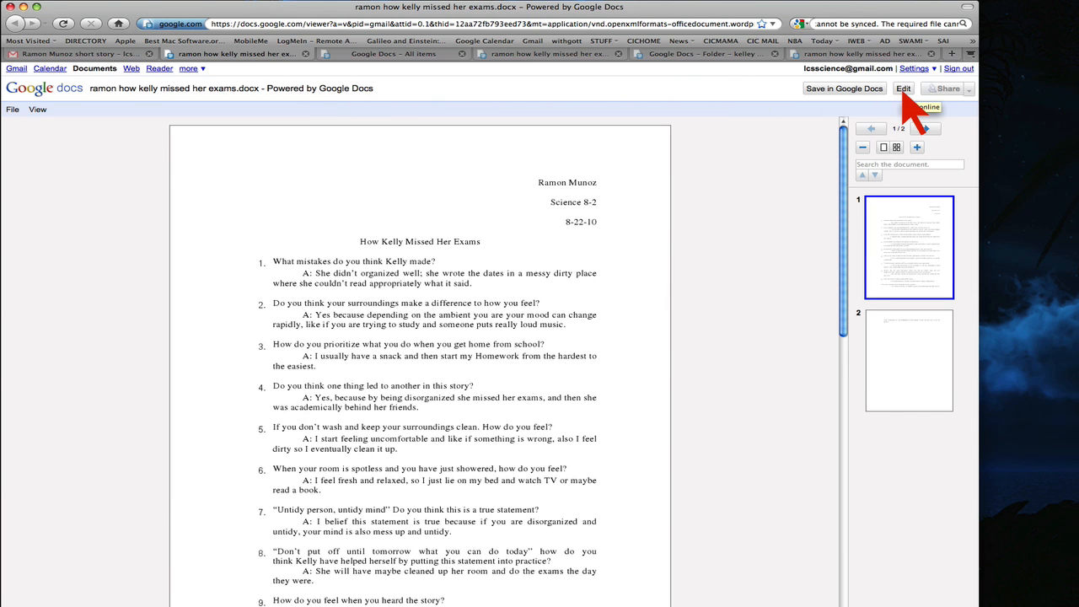
click(902, 90)
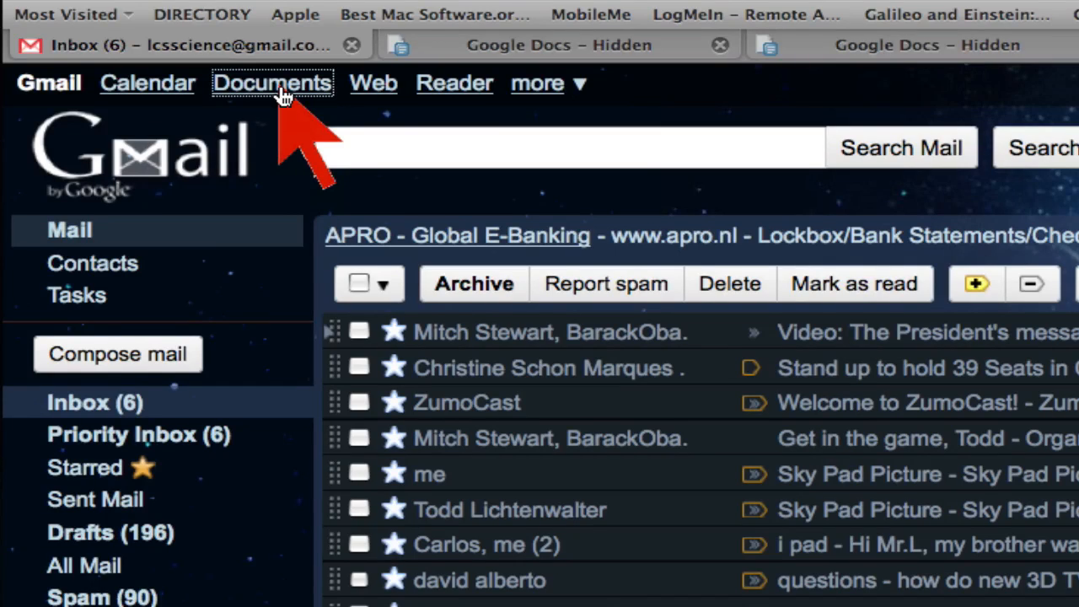
Go from Gmail to the hidden Google Docs items, open the Example Template spreadsheet, and view its sharing options
click(127, 83)
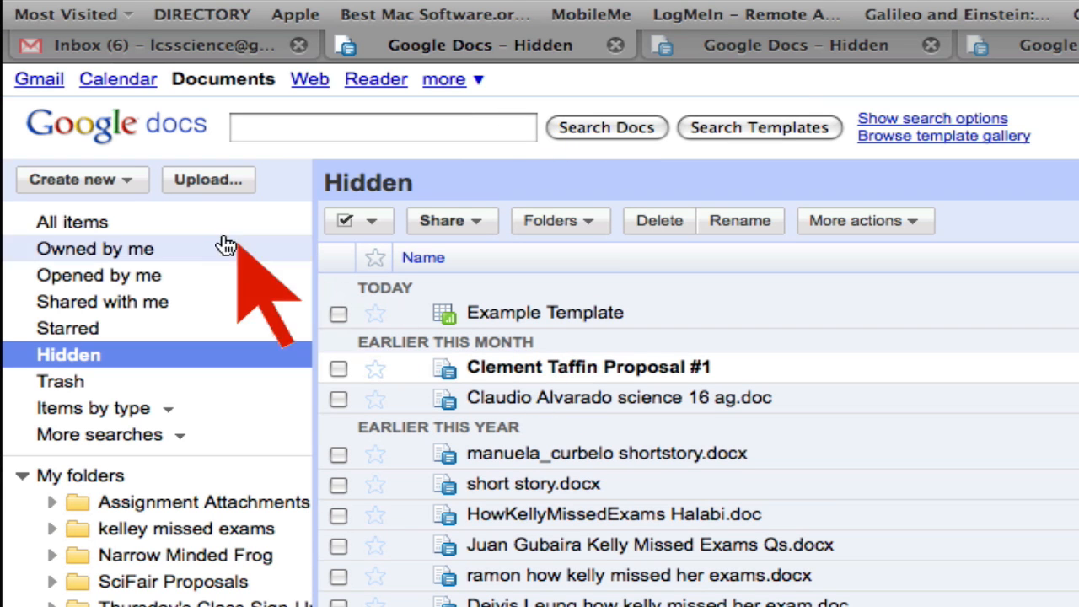
click(118, 181)
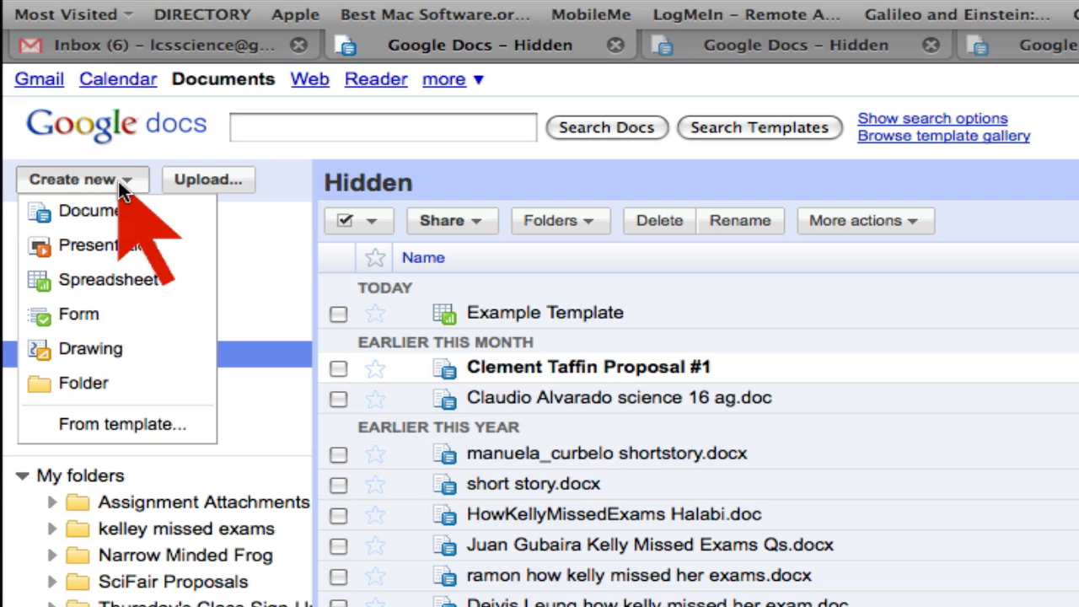
click(122, 289)
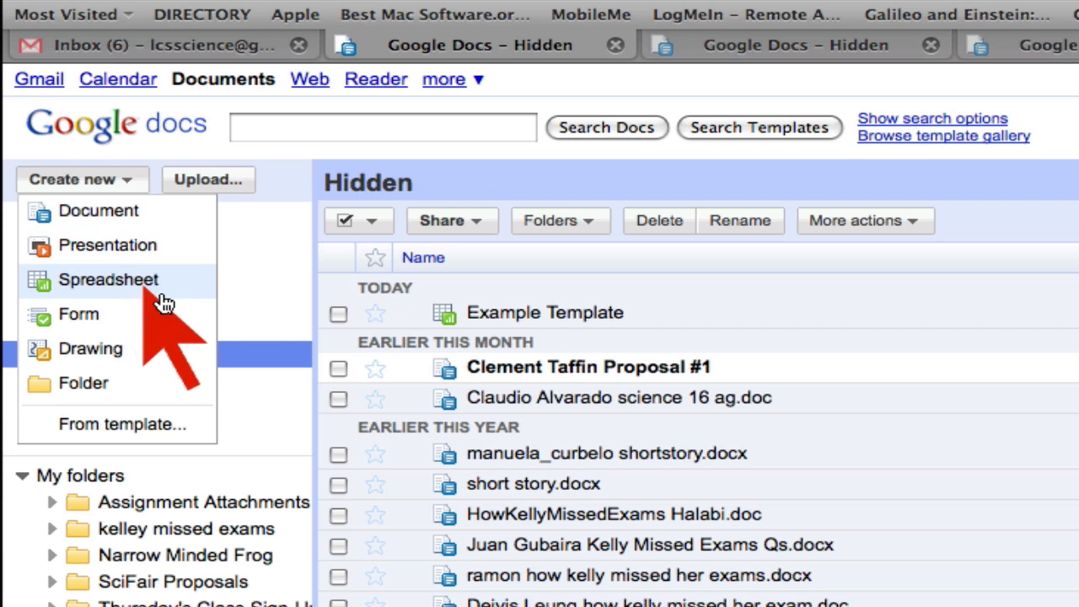
click(573, 295)
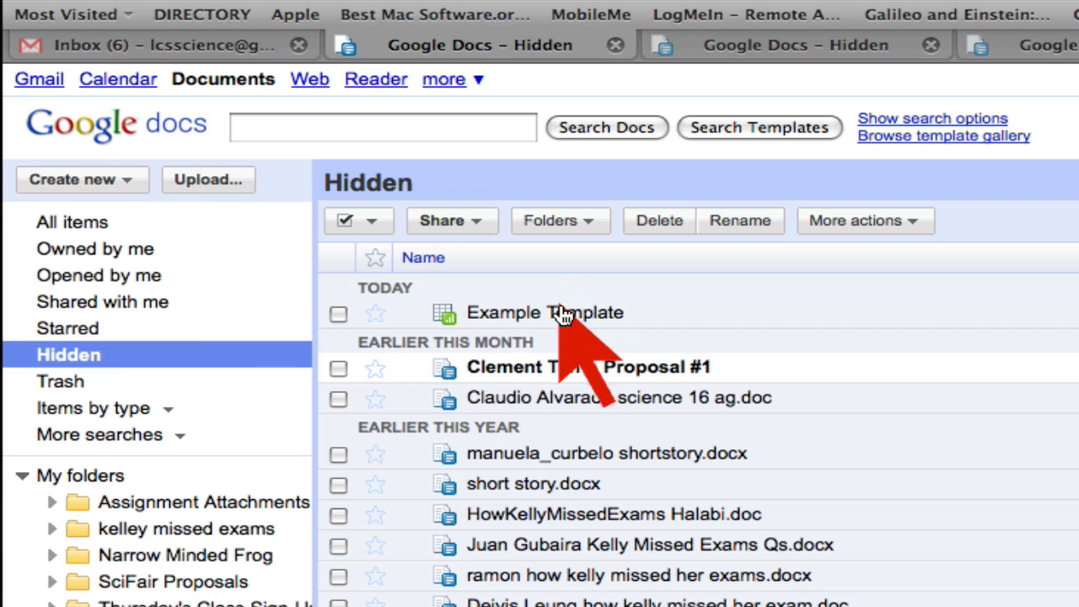
click(499, 316)
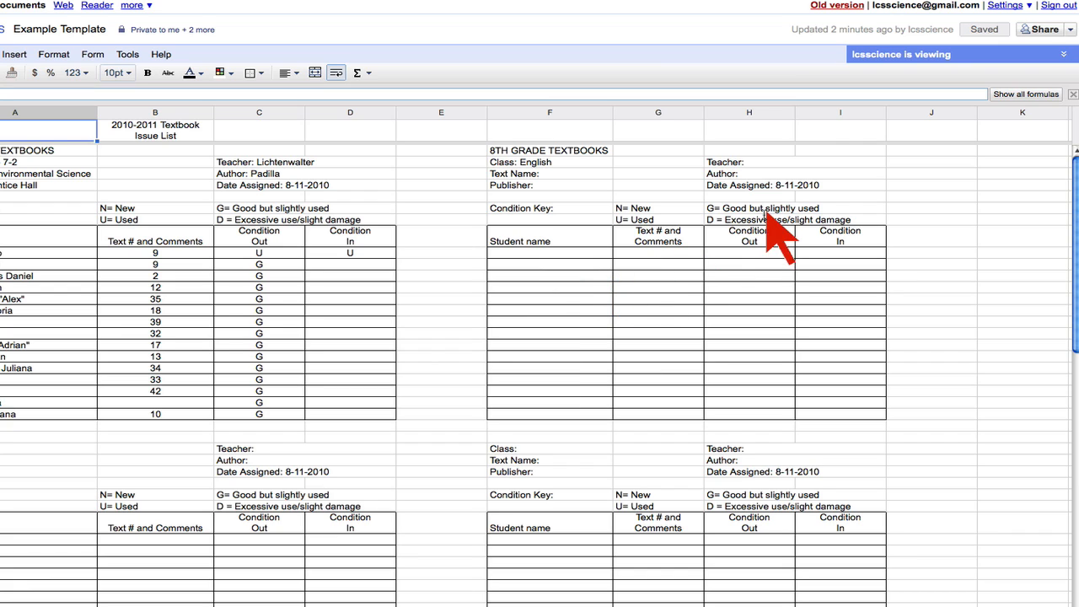
click(1070, 29)
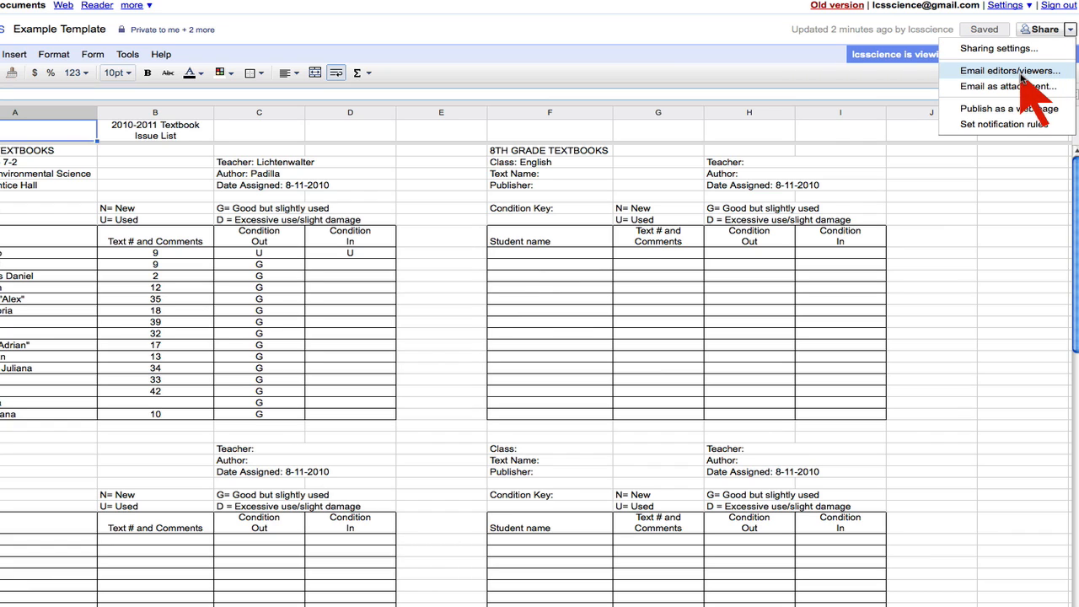
click(935, 232)
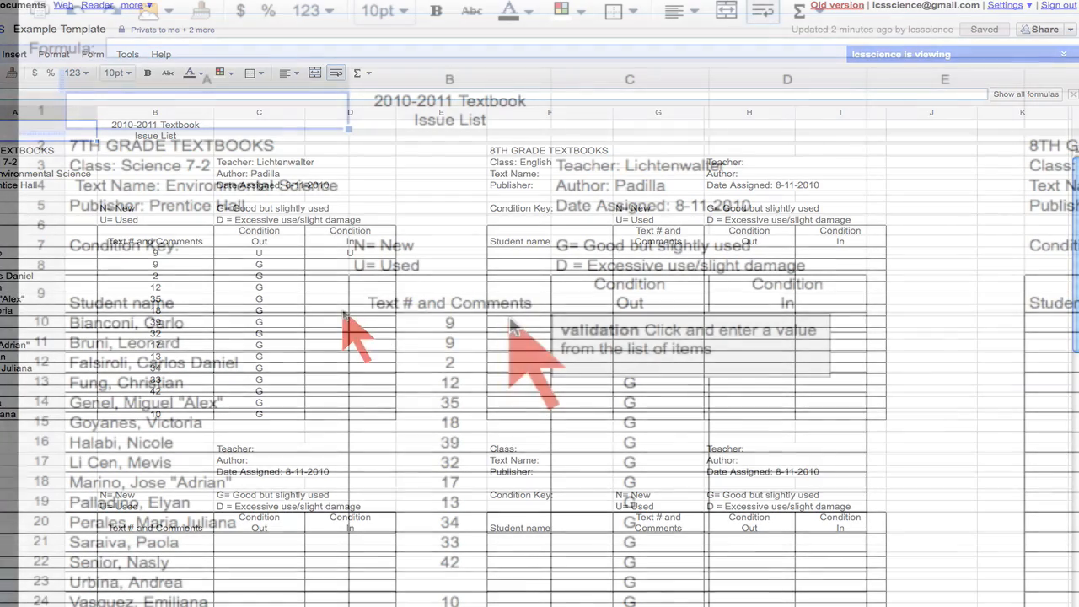
Set the textbook number in cell B10 to 16 from the validation list
click(511, 322)
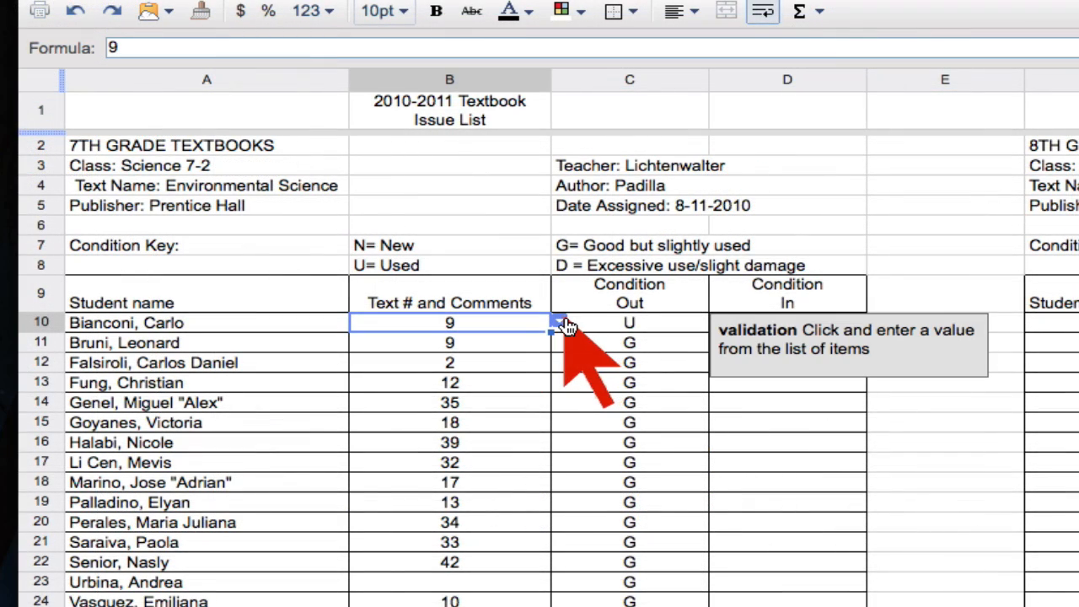
click(560, 322)
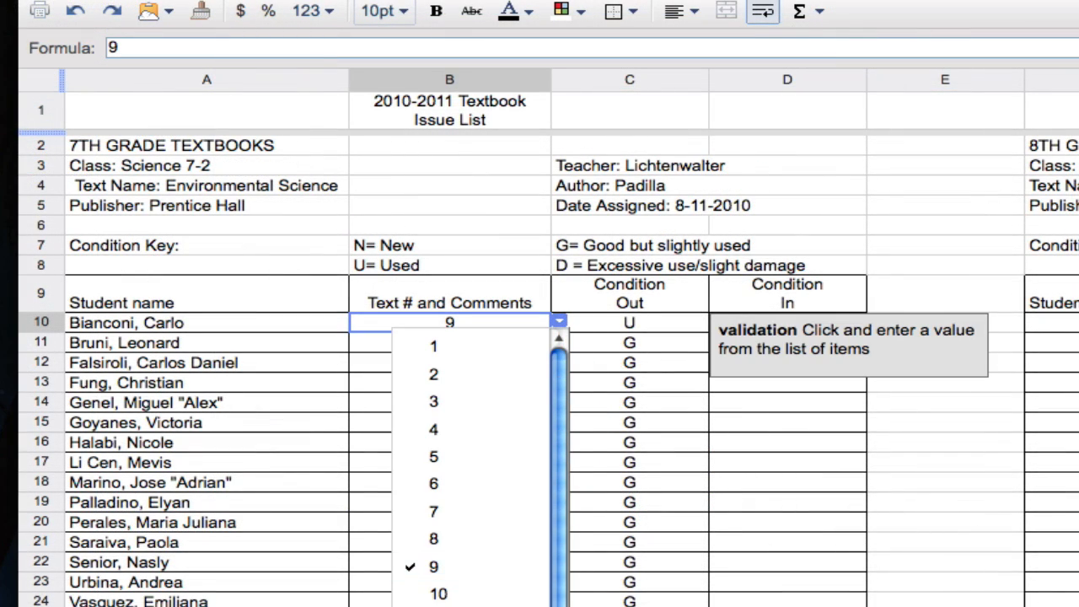
click(440, 604)
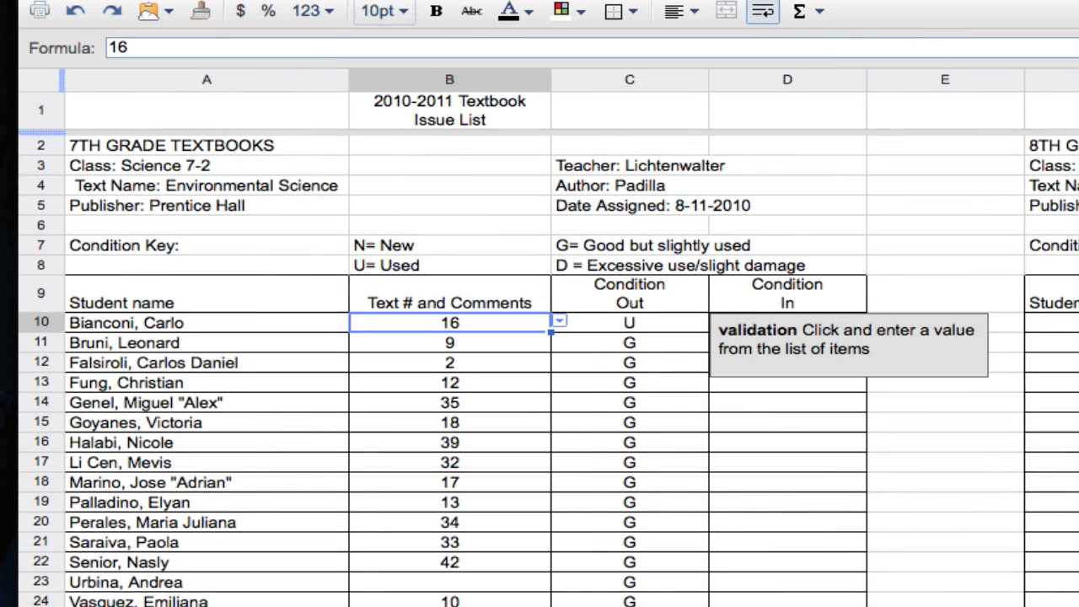
Set Condition Out to D and Condition In to G for the student in row 10
click(676, 327)
click(716, 322)
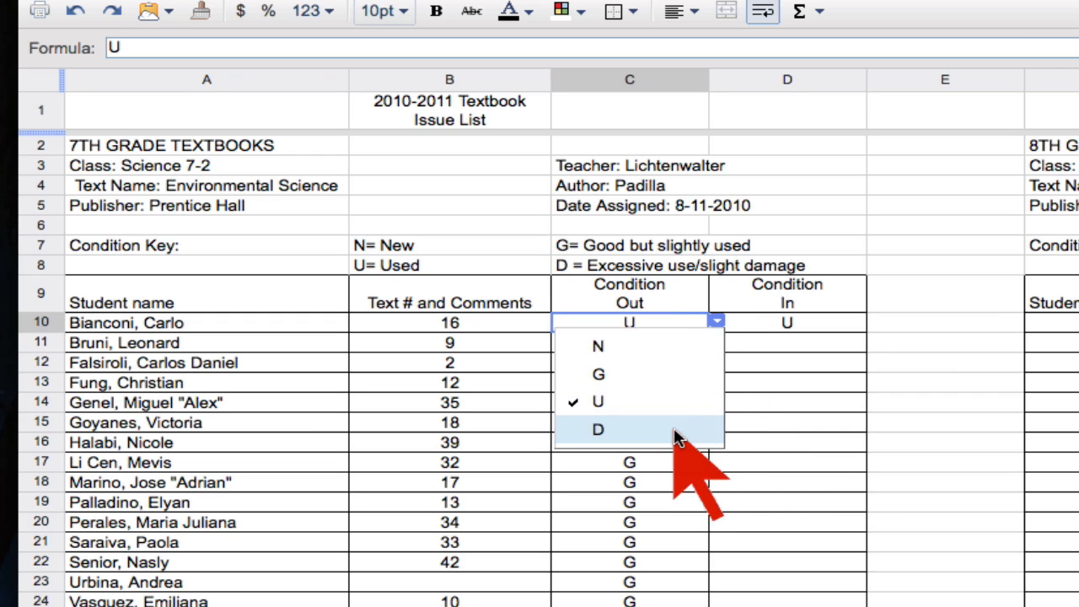
click(679, 432)
click(810, 324)
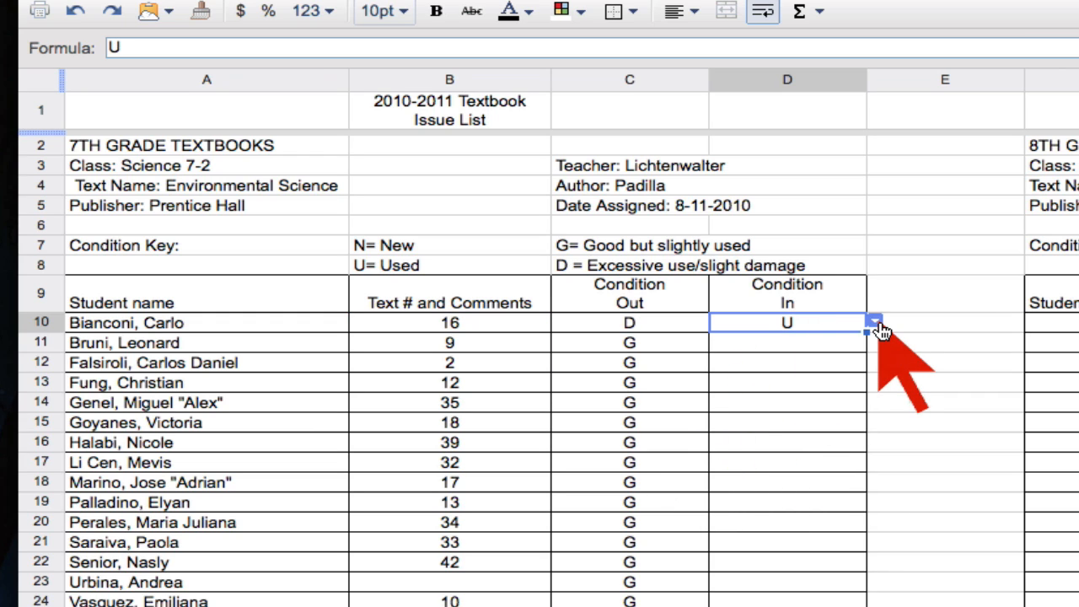
click(881, 329)
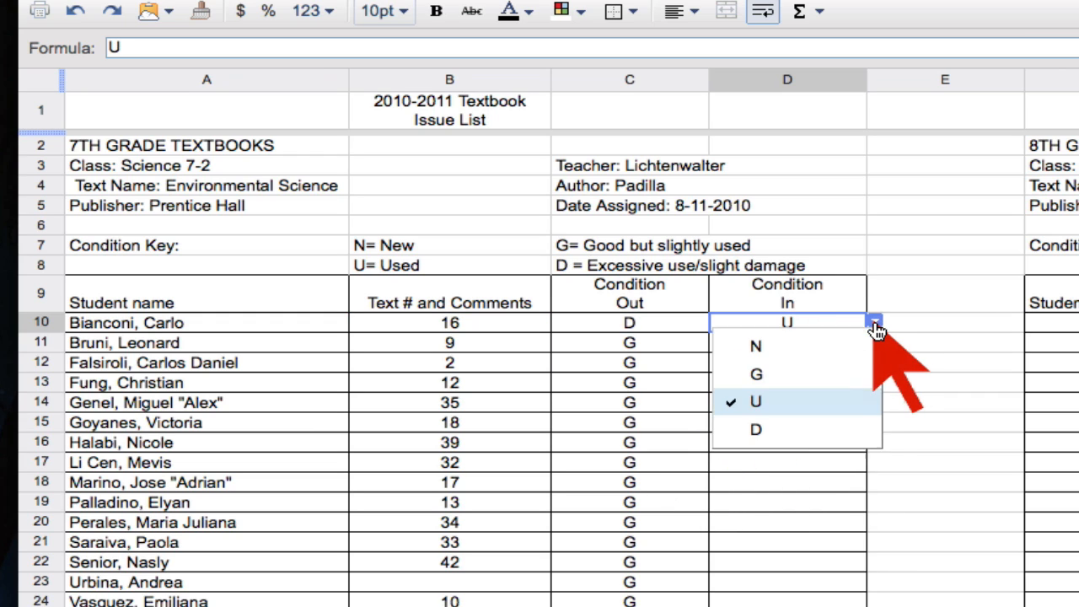
click(839, 376)
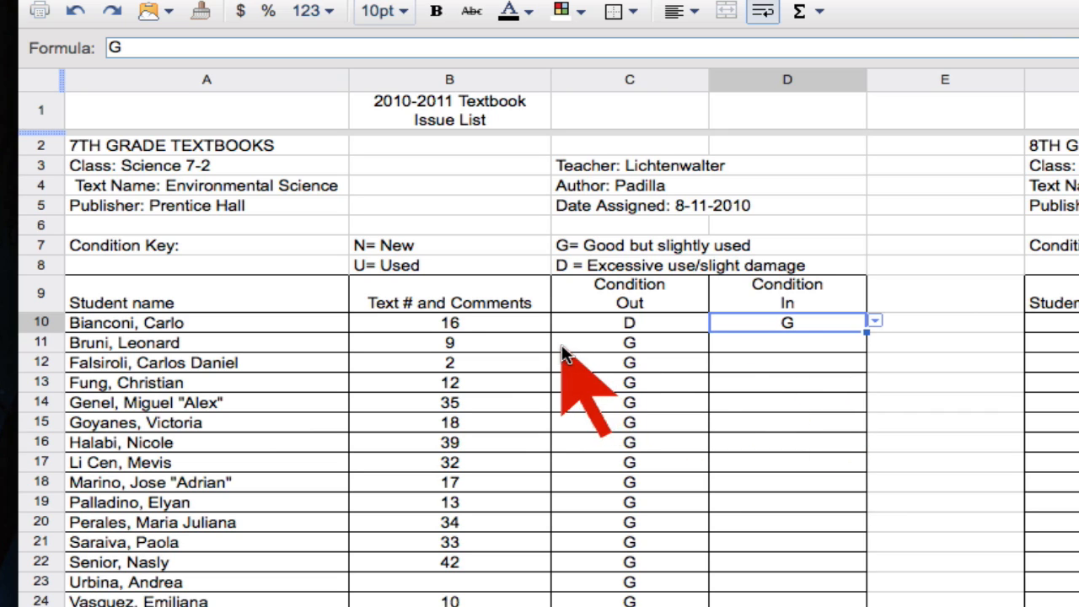
Open data validation for cell B14 and set its criteria to Items from a list
click(506, 411)
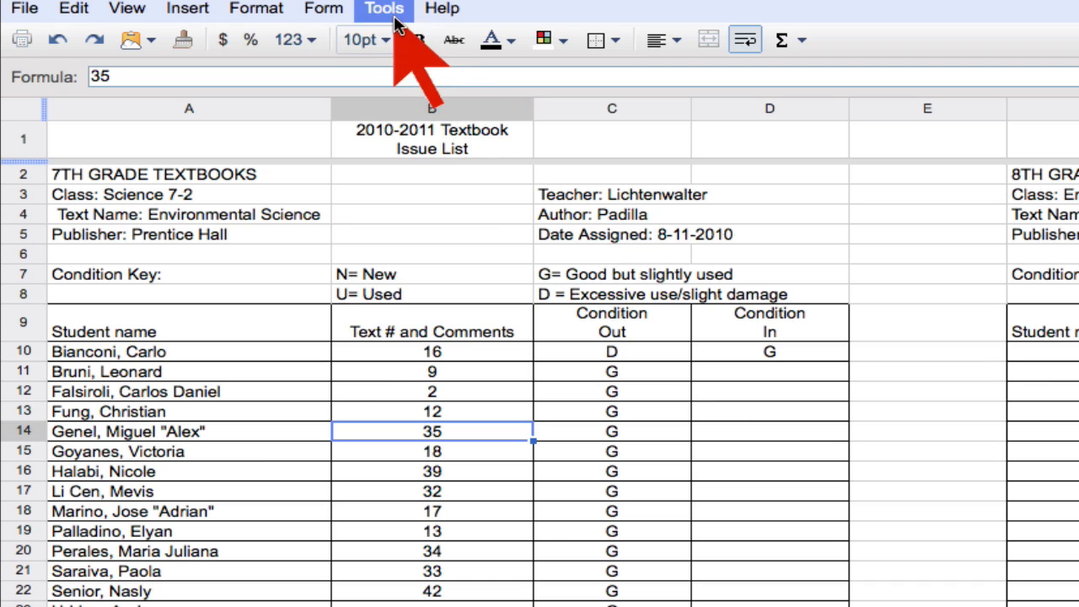
click(384, 8)
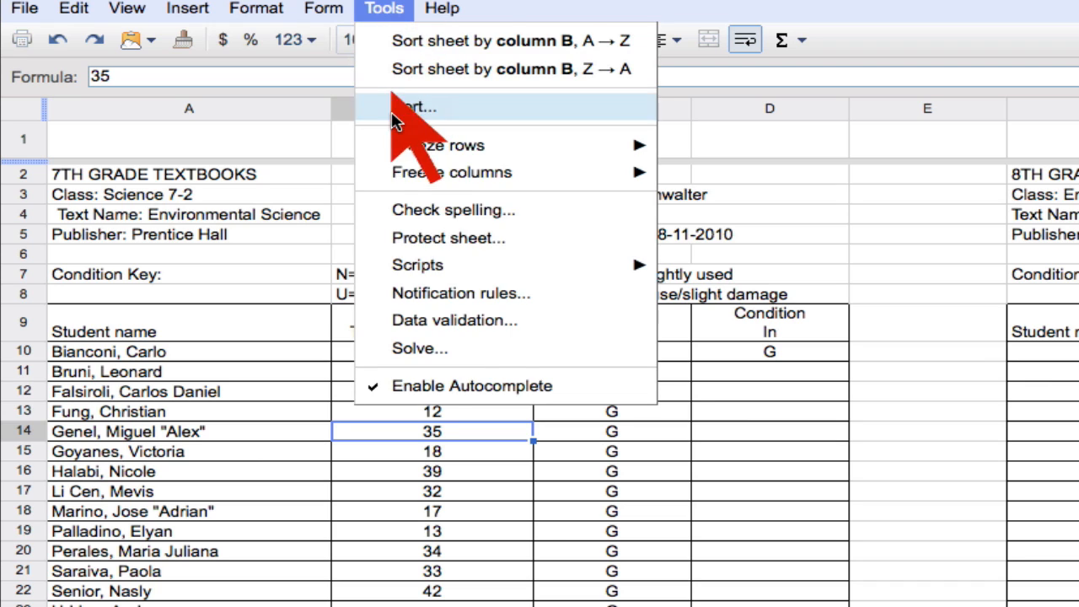
click(492, 319)
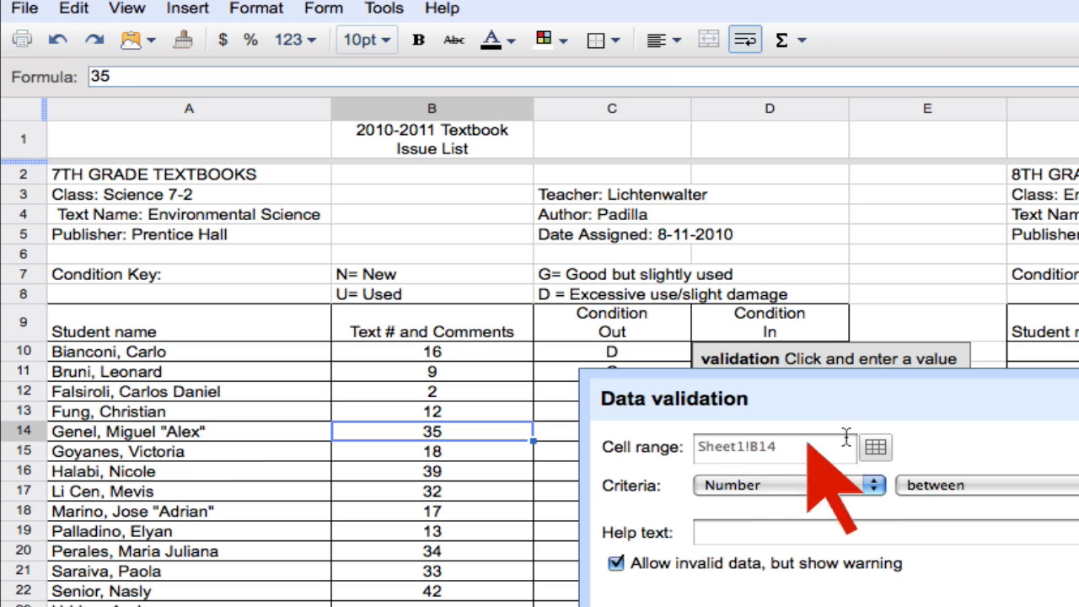
click(873, 486)
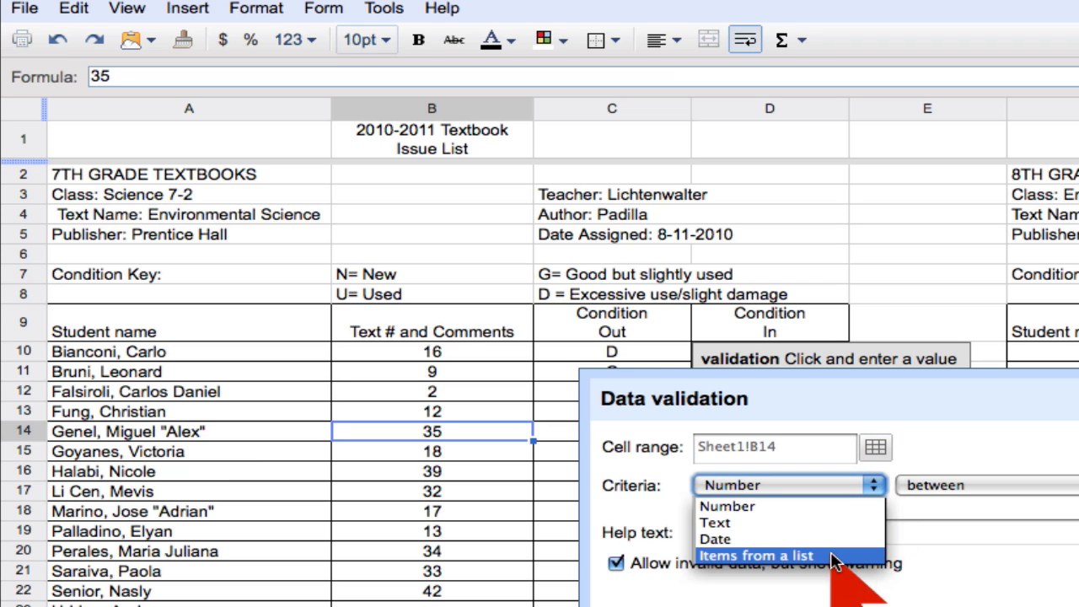
click(835, 556)
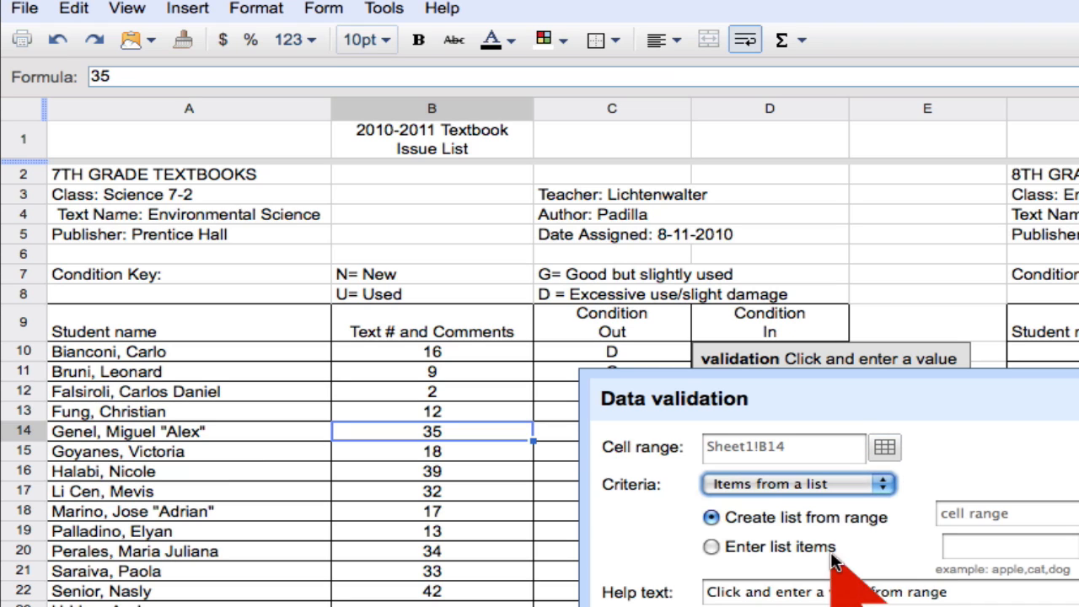
Enter 1,2,3,4,5,6,7,8,9 as the manually entered list items and save the validation rule
click(721, 547)
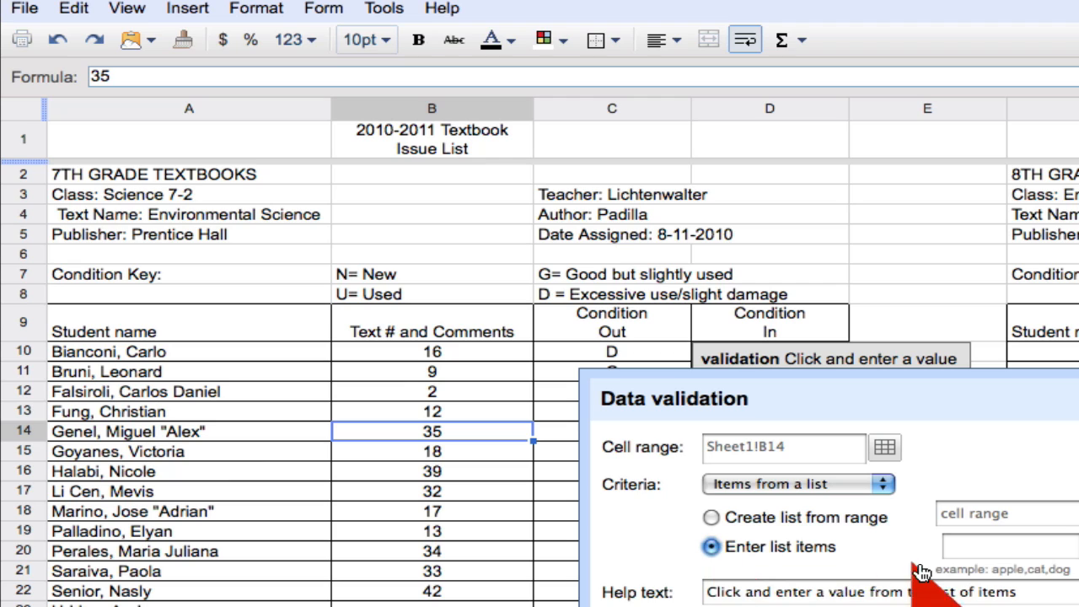
click(958, 556)
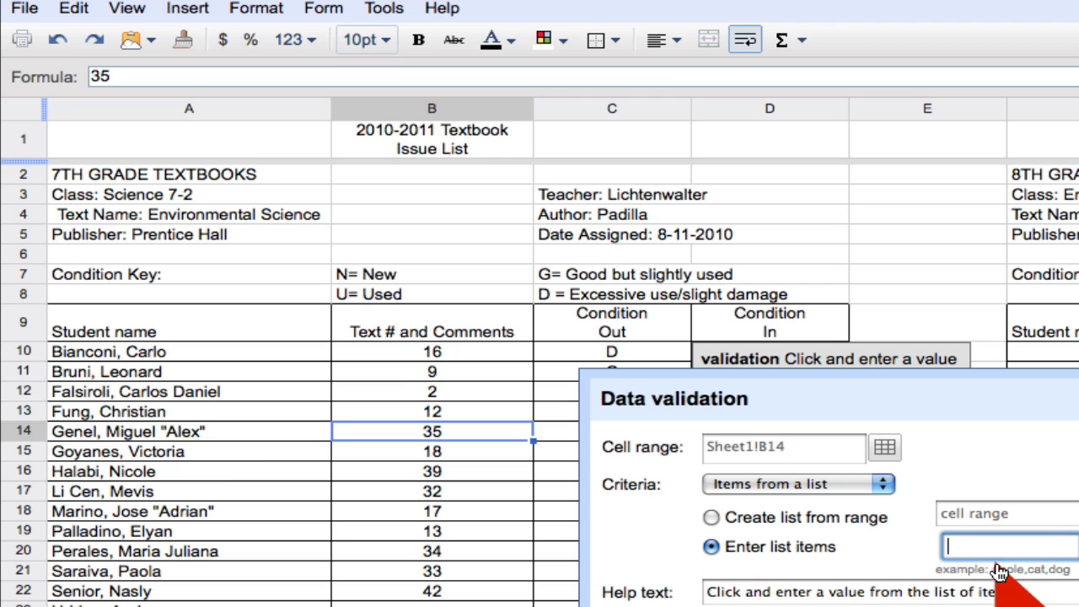
text(1,2,3,4,5,6,7,89,)
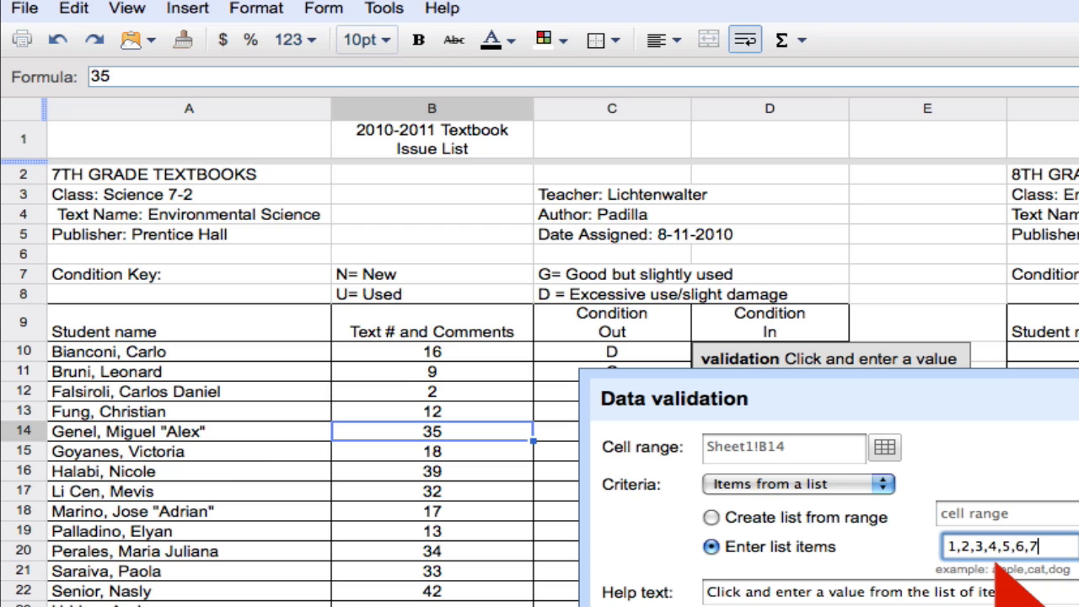
key(BackSpace)
key(BackSpace)
text(,9)
key(Return)
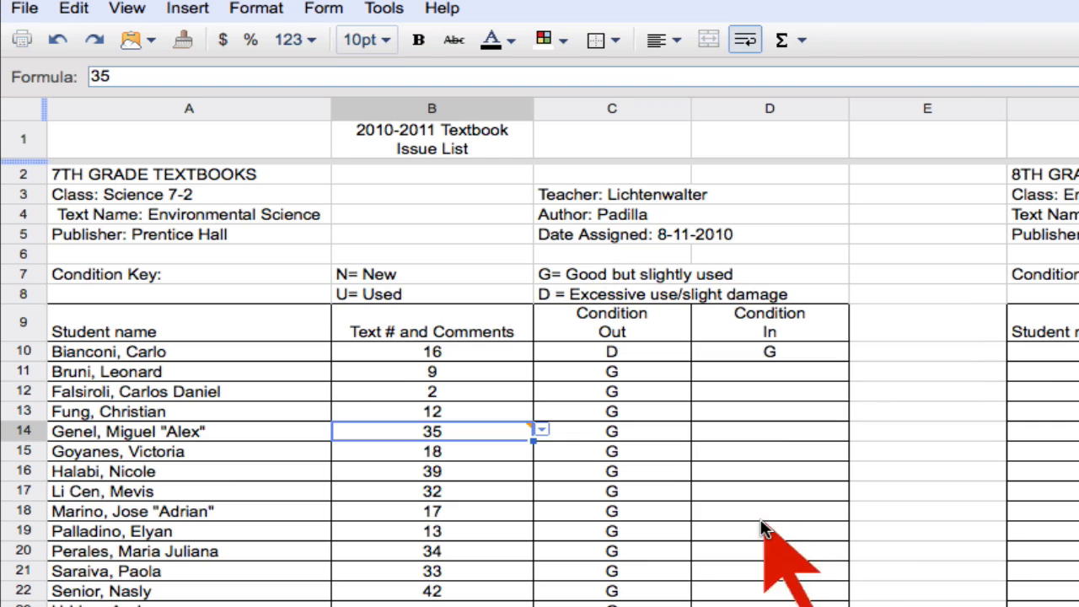
Set the textbook number in cell B14 to 5 from its validation list
click(542, 431)
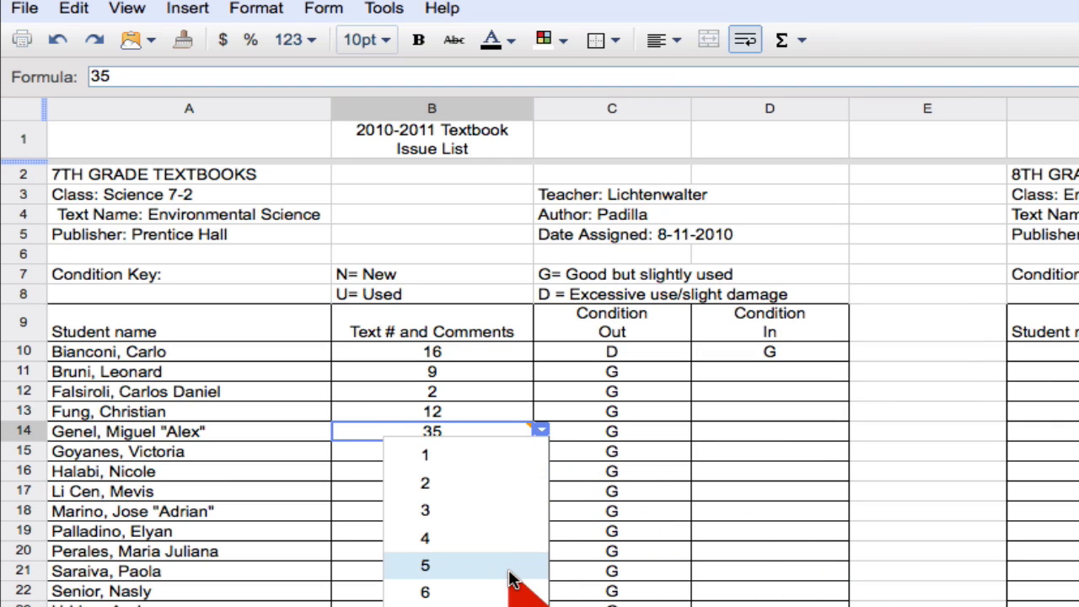
click(425, 565)
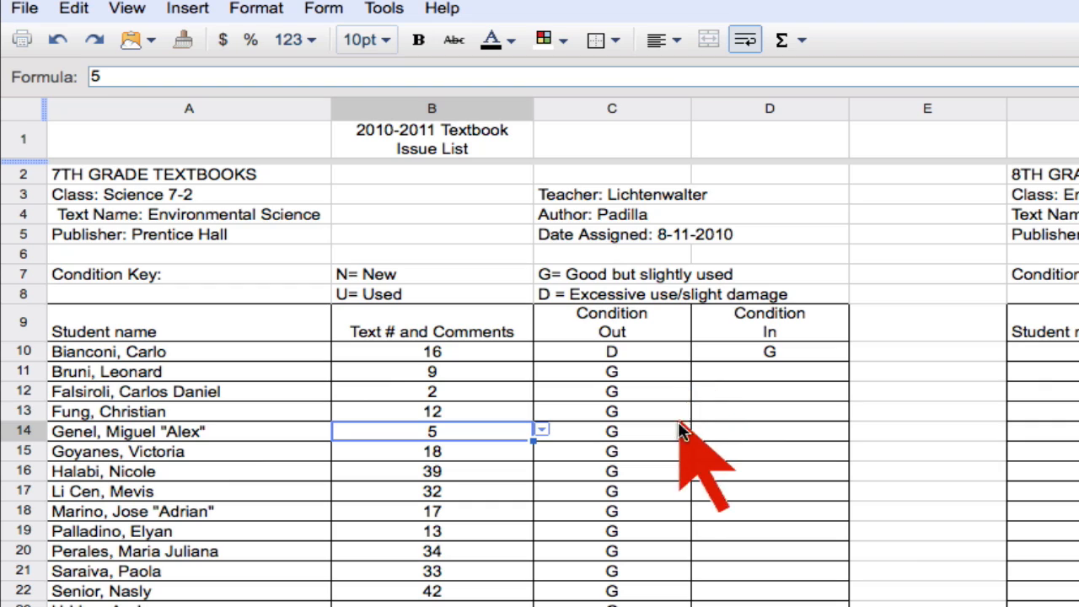